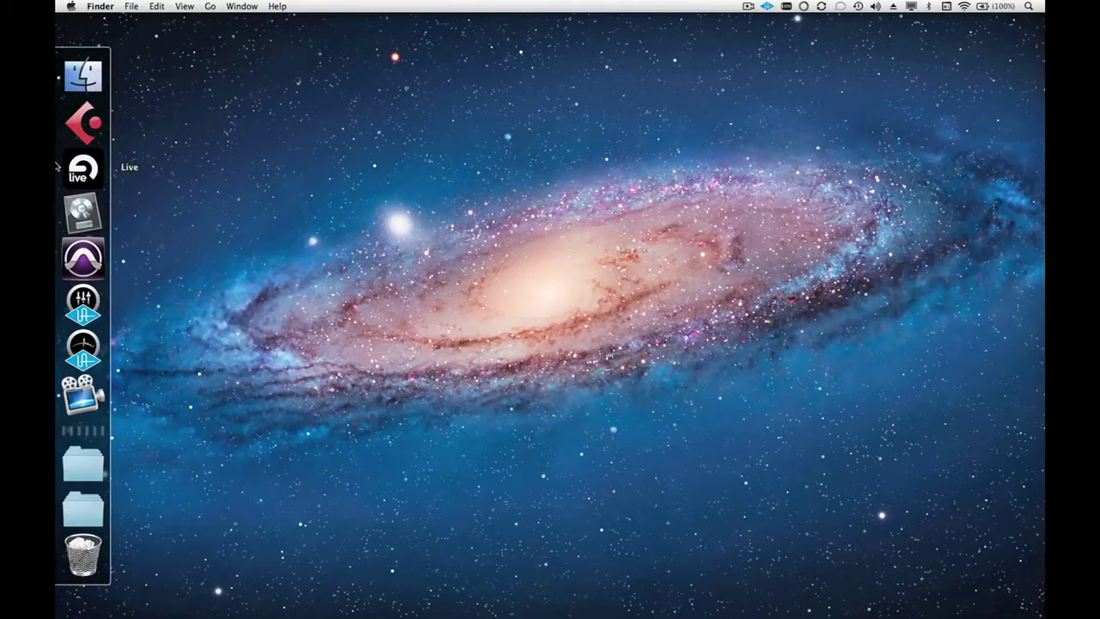
# Launch Ableton Live from the Dock so the WillScarlett8.0 set loads.
pyautogui.click(56, 166)
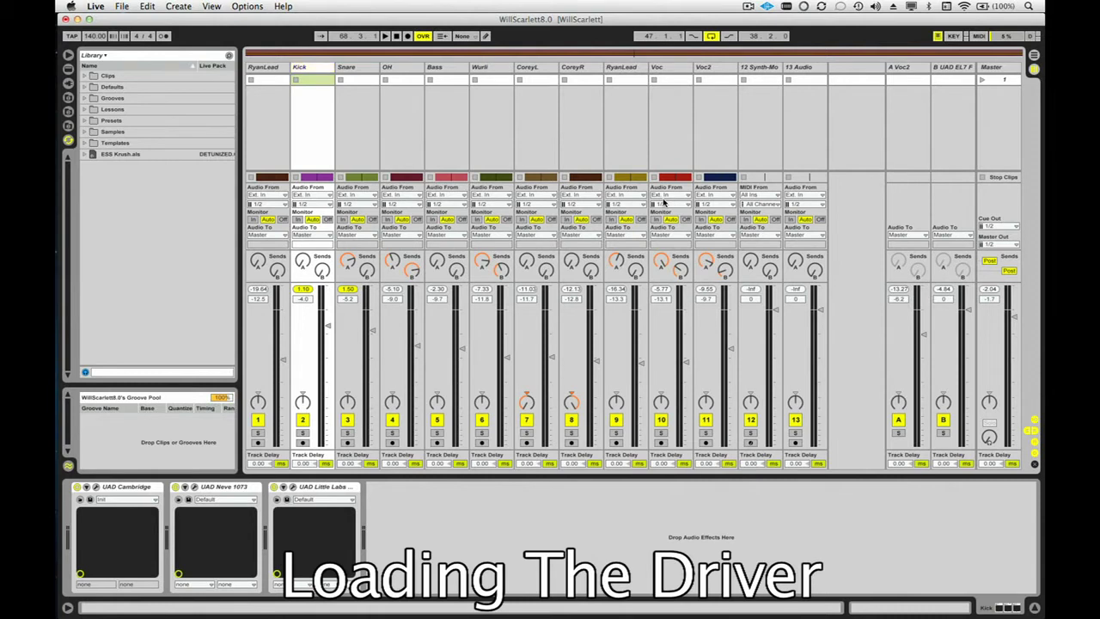
# In Audio preferences, set Driver Type to CoreAudio and input device to Universal Audio Apollo (28 In, 24 Out).
pyautogui.click(101, 6)
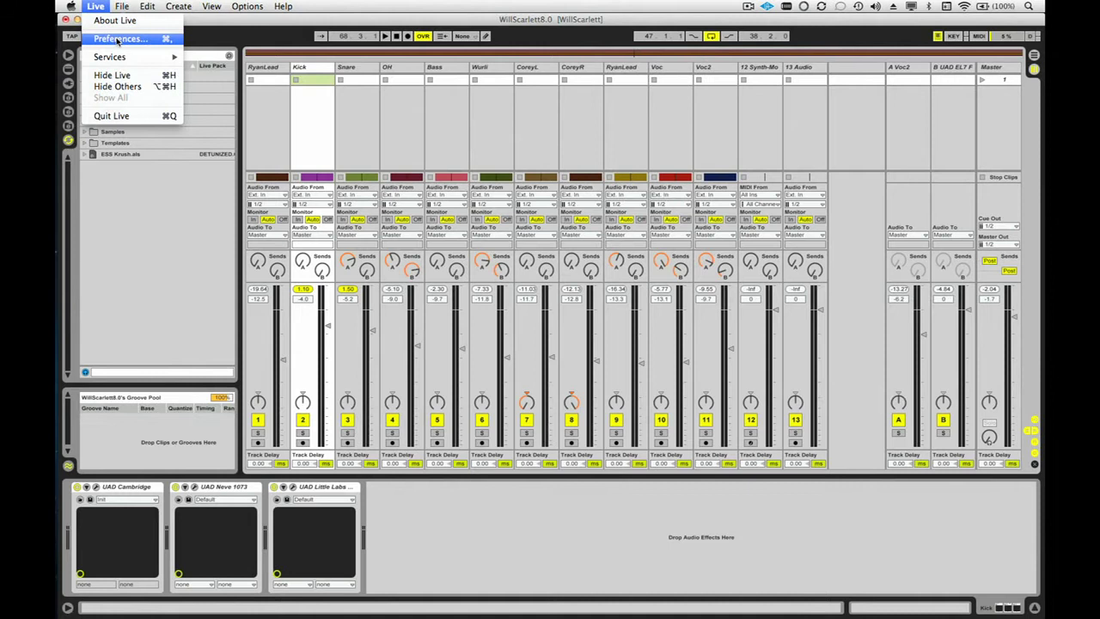
pyautogui.click(117, 40)
pyautogui.click(421, 192)
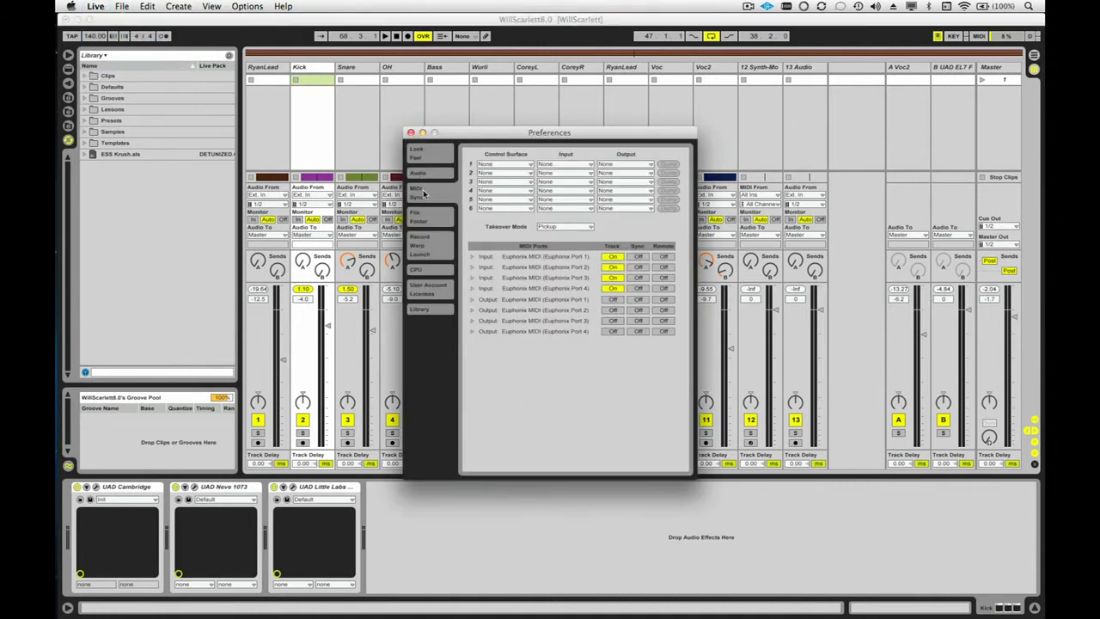
pyautogui.click(425, 219)
pyautogui.click(425, 176)
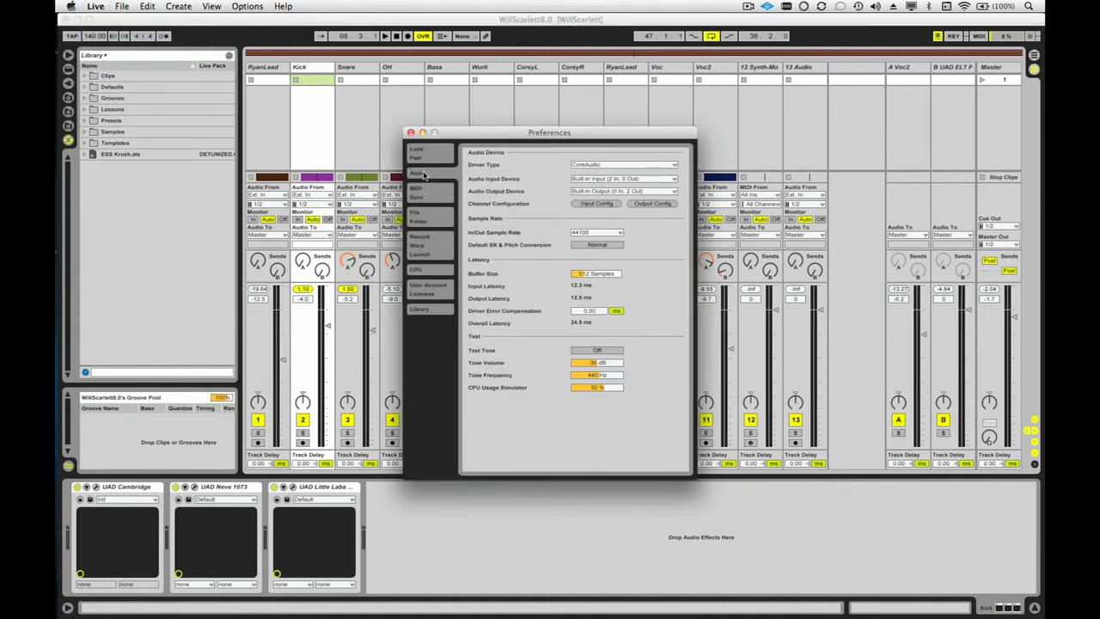
pyautogui.click(590, 165)
pyautogui.click(594, 183)
pyautogui.click(599, 180)
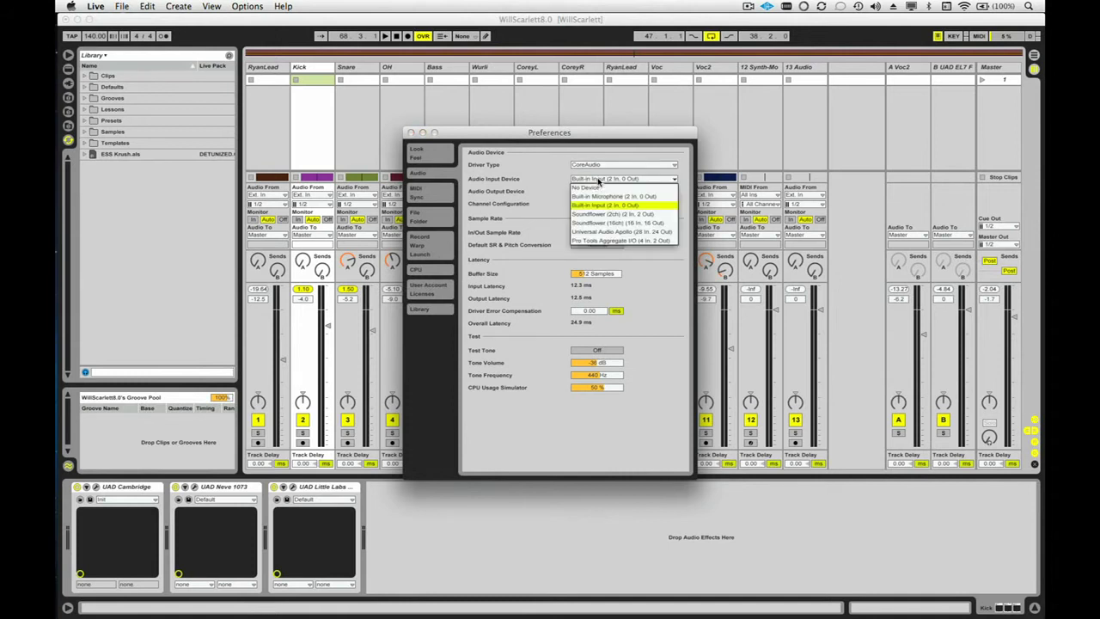
pyautogui.click(606, 232)
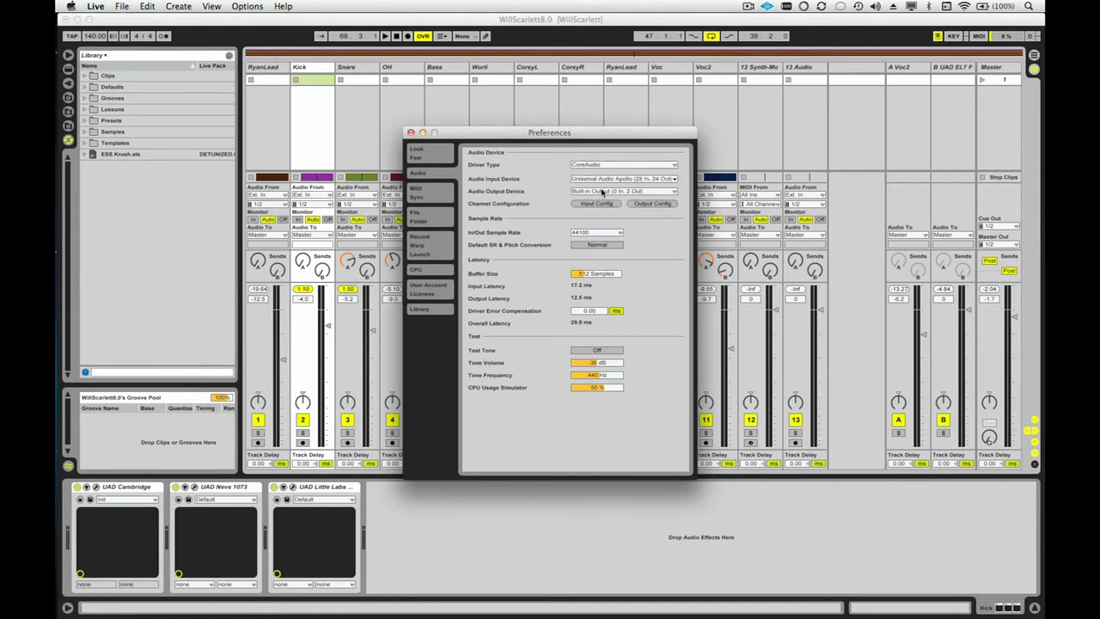
pyautogui.click(602, 192)
pyautogui.click(607, 235)
# Review Input and Output Config, leaving all Apollo channel pairs, including 23/24, enabled.
pyautogui.click(595, 204)
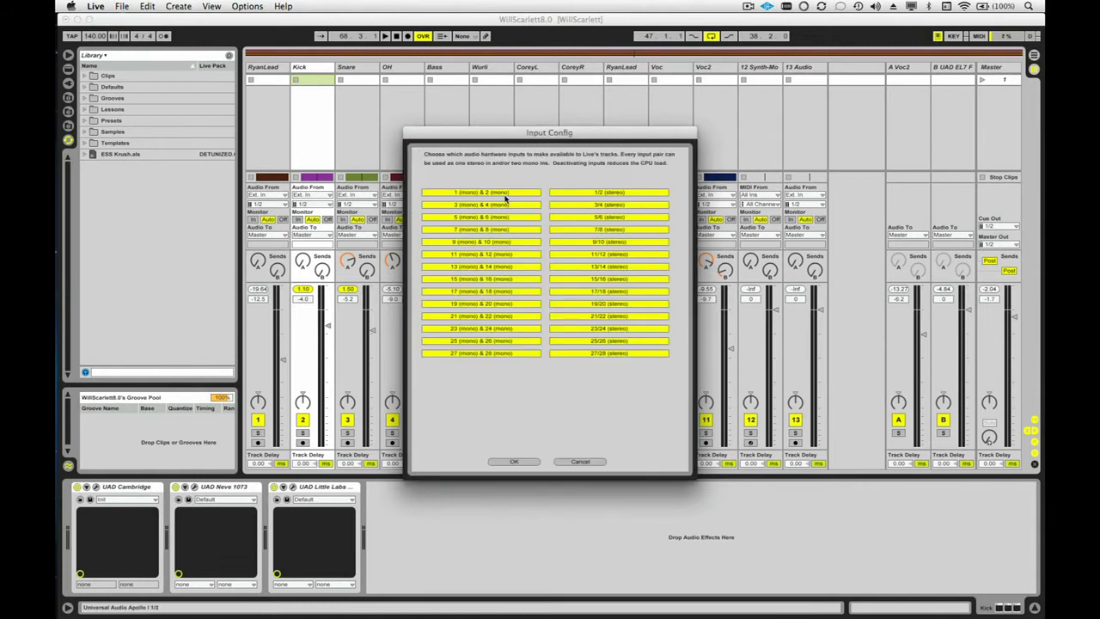
pyautogui.click(591, 328)
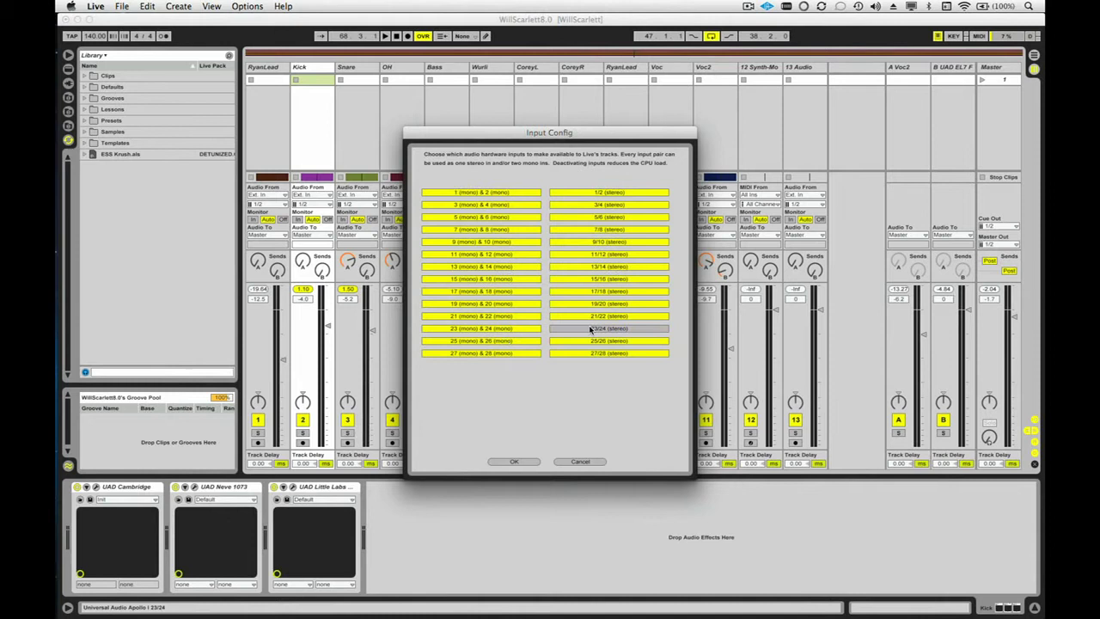
pyautogui.click(591, 329)
pyautogui.click(520, 462)
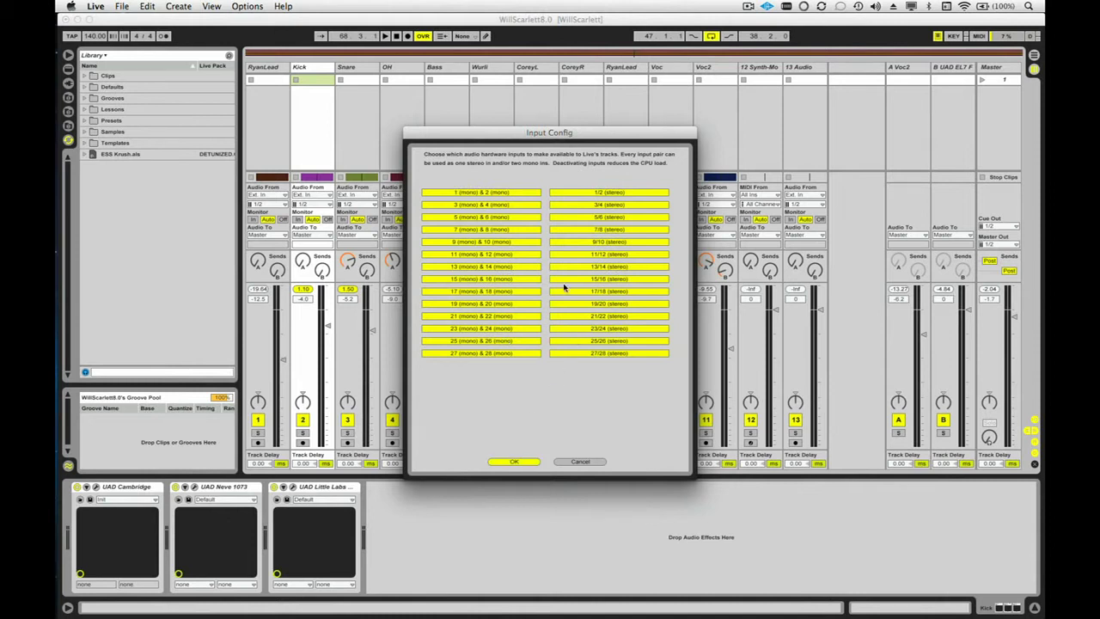
pyautogui.click(651, 207)
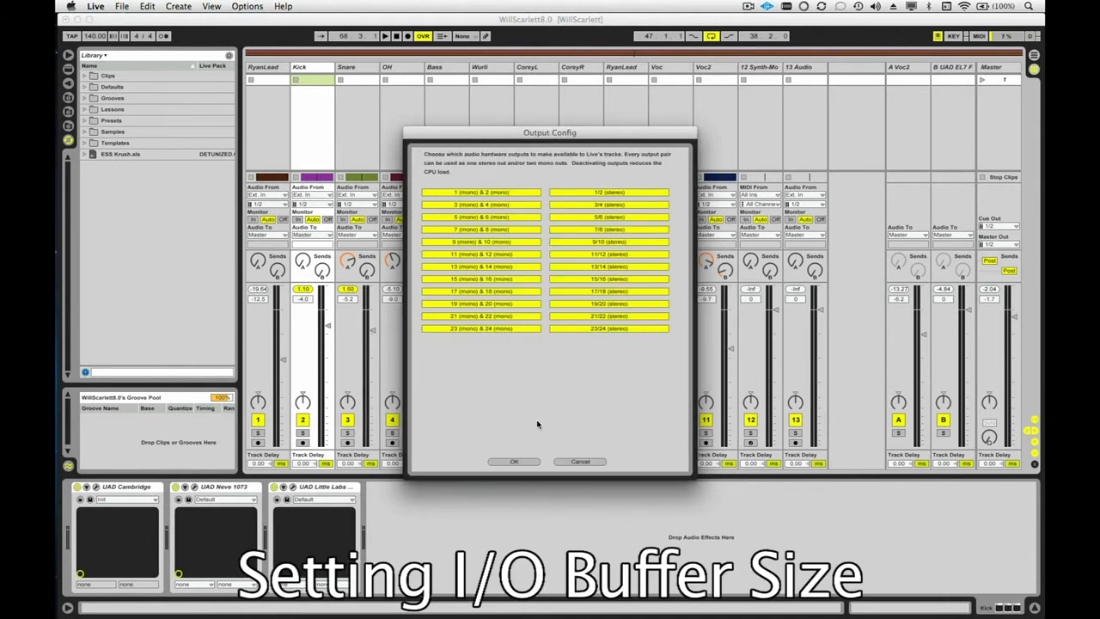
pyautogui.click(516, 461)
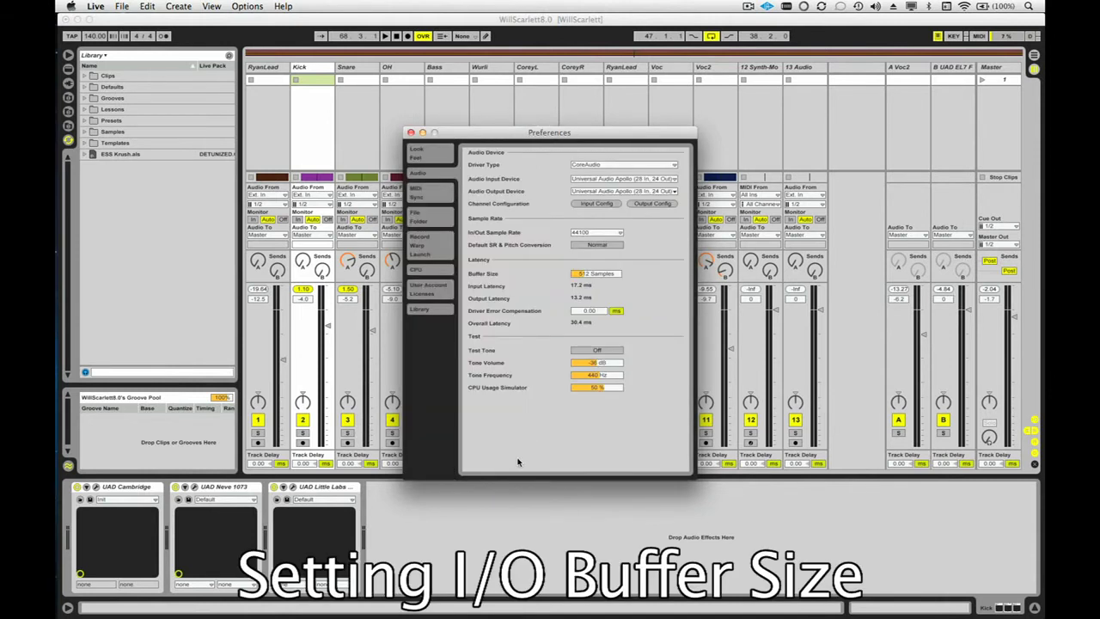
# Try larger audio buffer sizes, ending at 1024 samples.
pyautogui.click(598, 274)
pyautogui.moveTo(584, 274); pyautogui.dragTo(585, 249)
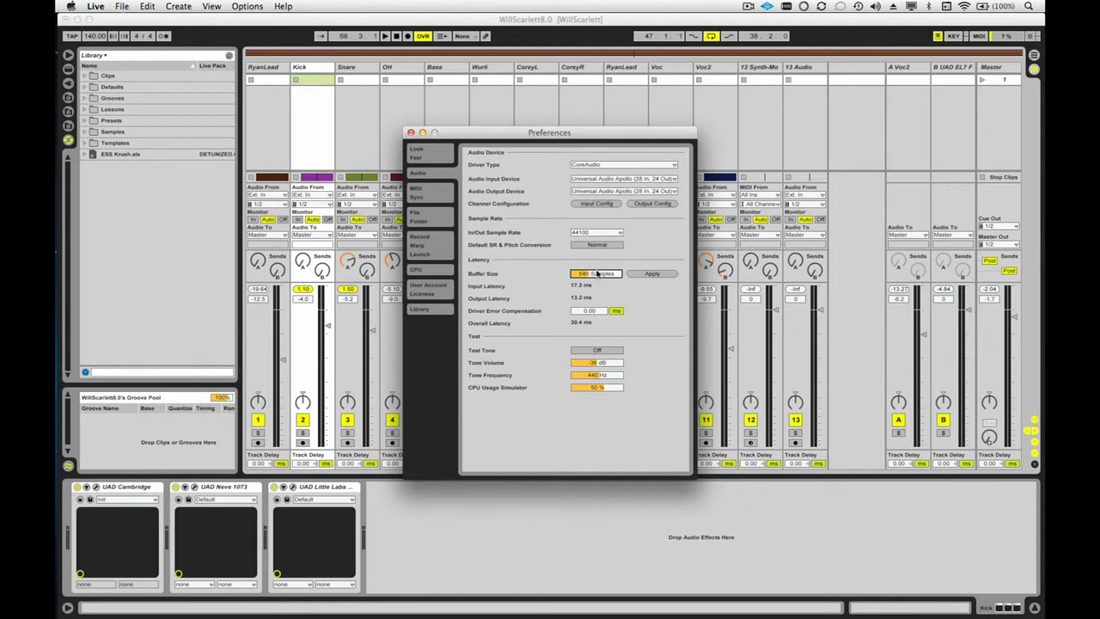
pyautogui.write('512')
pyautogui.press('Return')
pyautogui.moveTo(599, 277); pyautogui.dragTo(599, 258)
pyautogui.moveTo(599, 274); pyautogui.dragTo(600, 251)
pyautogui.click(599, 273)
pyautogui.write('1024')
pyautogui.press('Return')
# Set the buffer size back to 512 samples and close Preferences.
pyautogui.click(593, 273)
pyautogui.write('512')
pyautogui.press('Return')
pyautogui.click(411, 134)
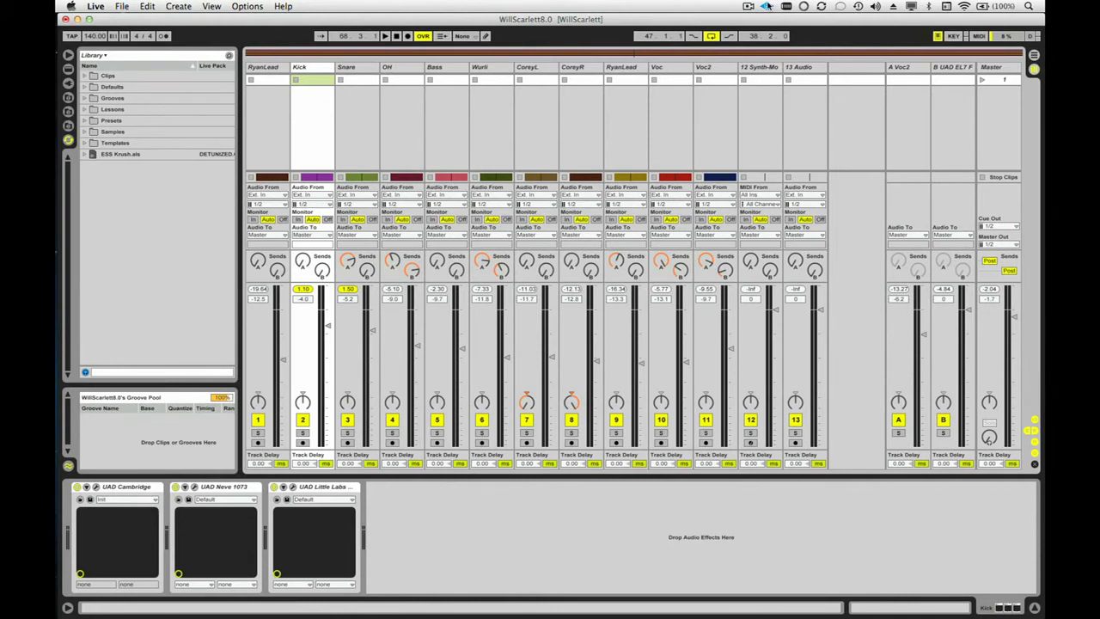
pyautogui.click(767, 6)
pyautogui.click(778, 31)
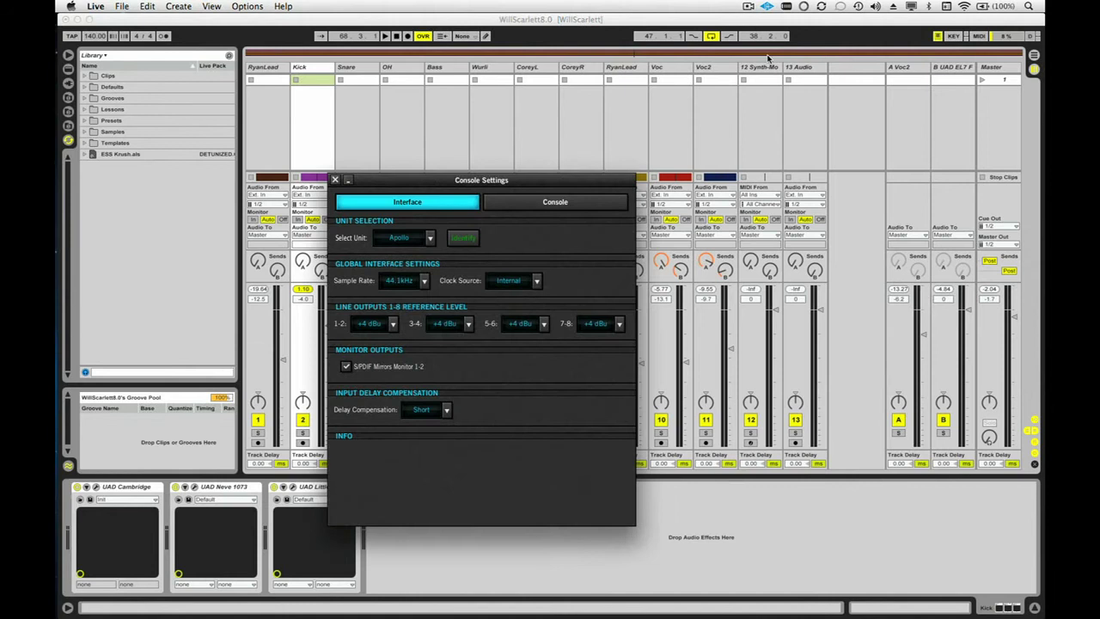
pyautogui.moveTo(581, 182); pyautogui.dragTo(564, 104)
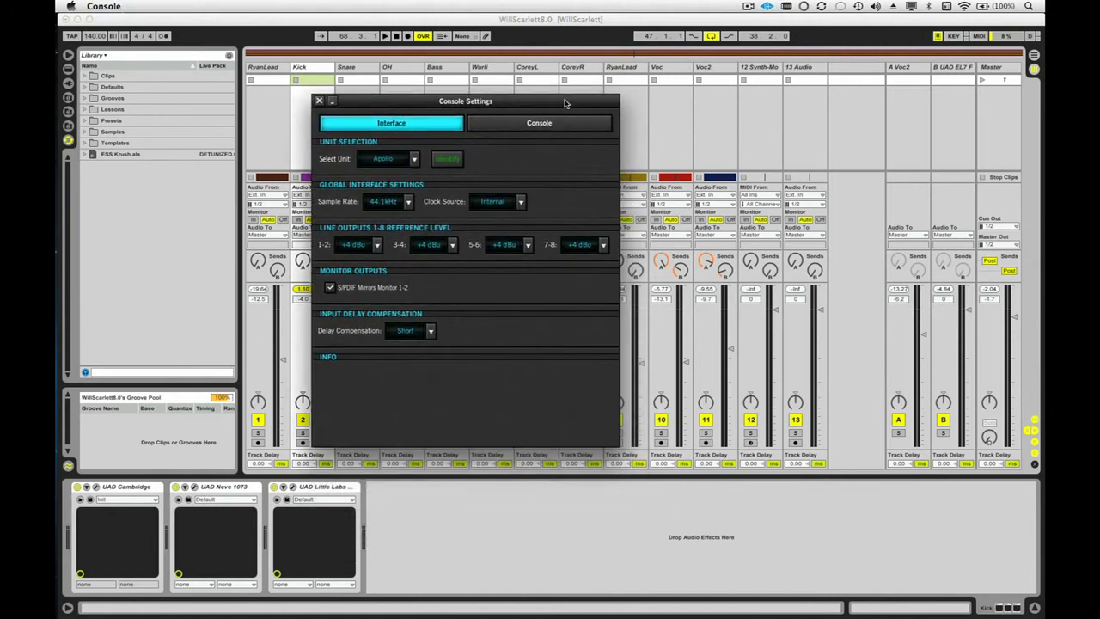
pyautogui.click(519, 202)
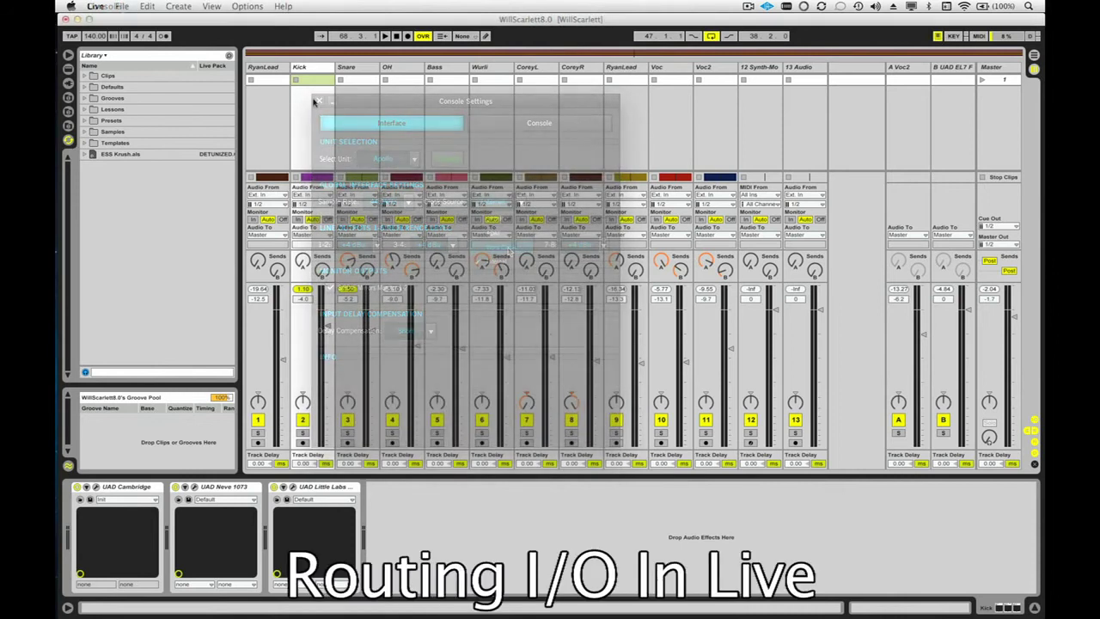
pyautogui.click(451, 204)
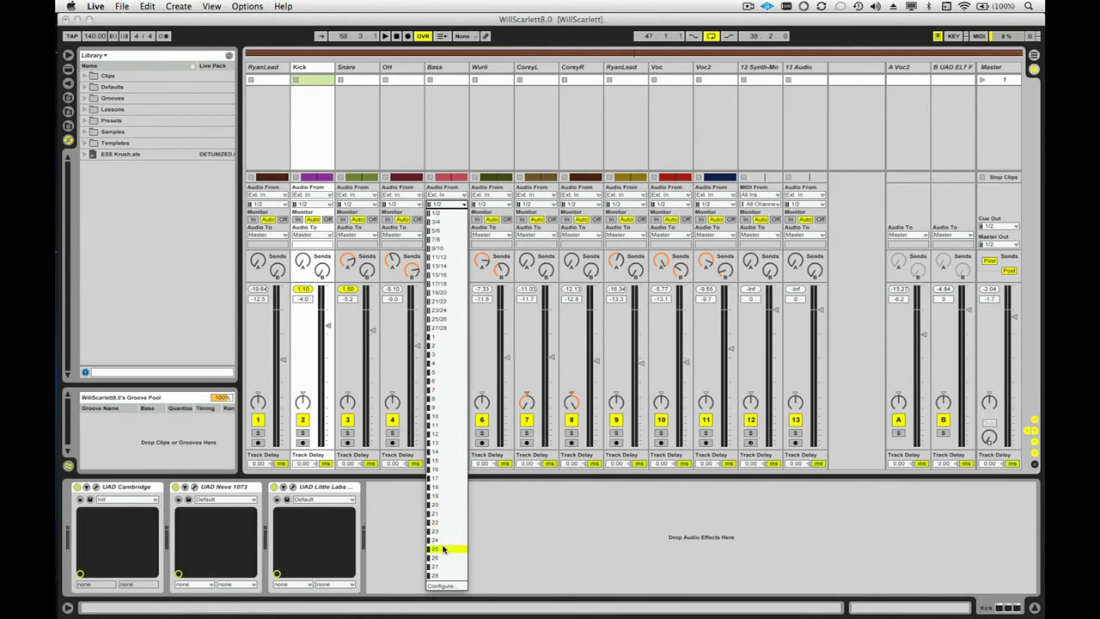
pyautogui.click(548, 507)
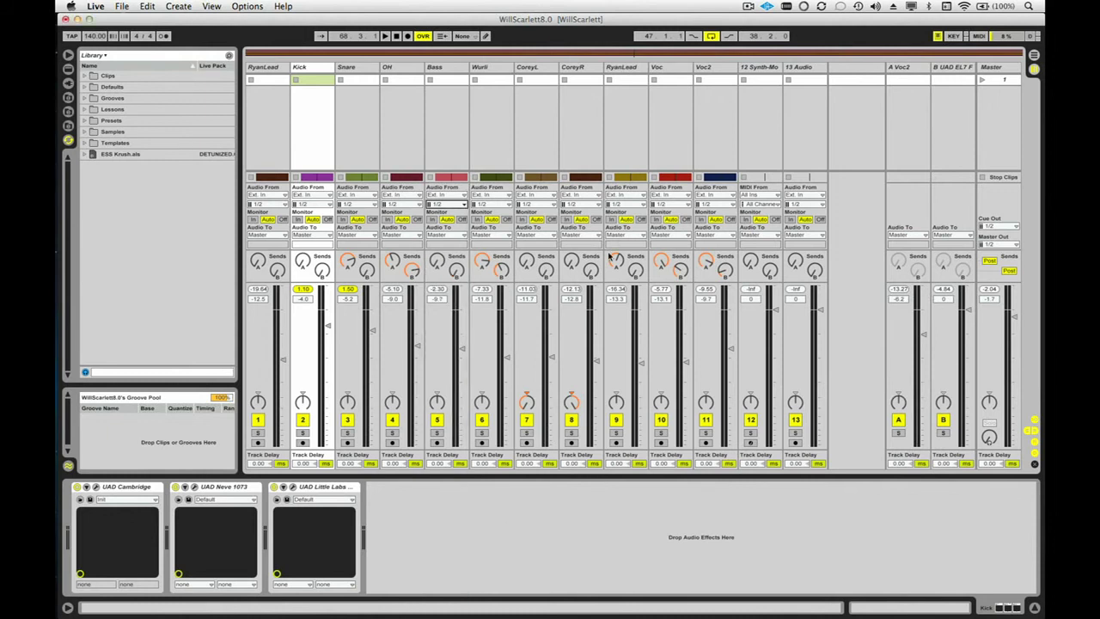
pyautogui.click(997, 245)
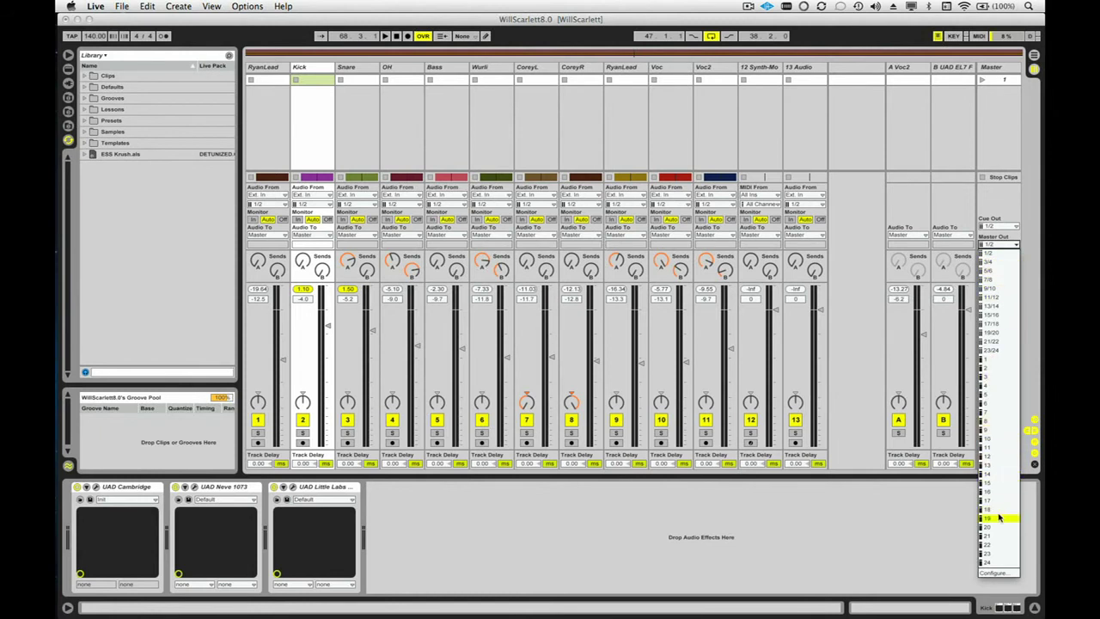
pyautogui.click(868, 572)
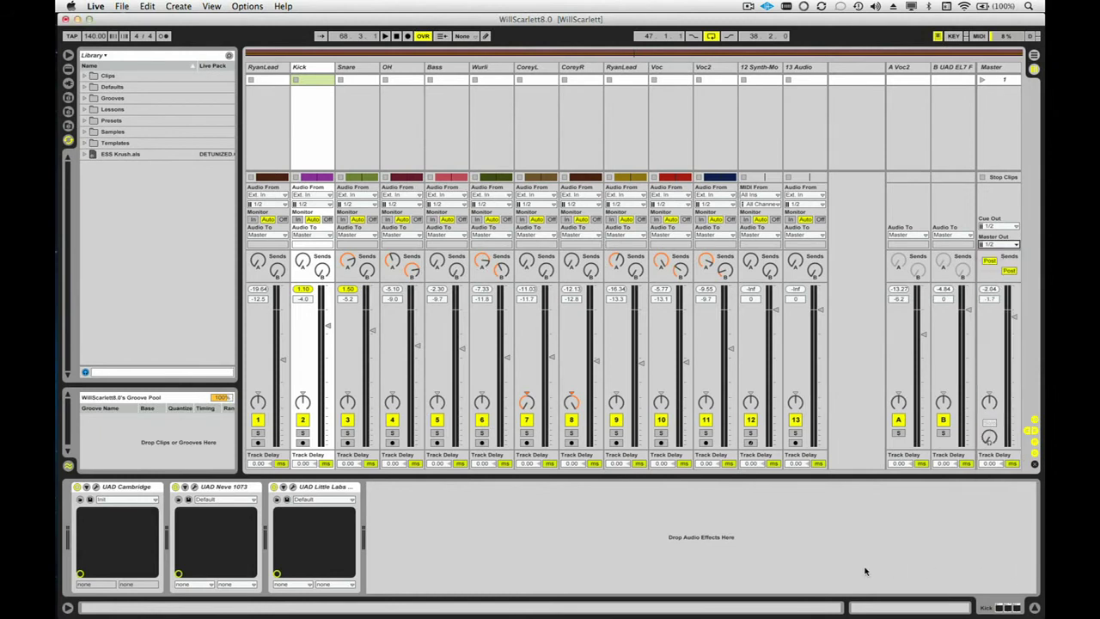
pyautogui.click(494, 204)
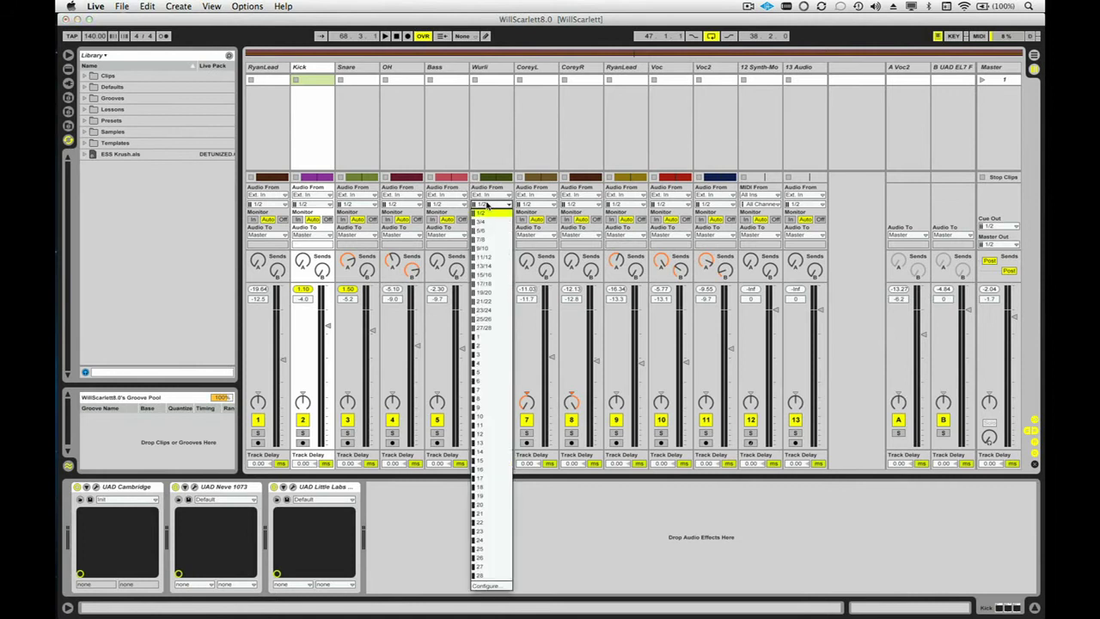
pyautogui.click(591, 327)
pyautogui.click(273, 206)
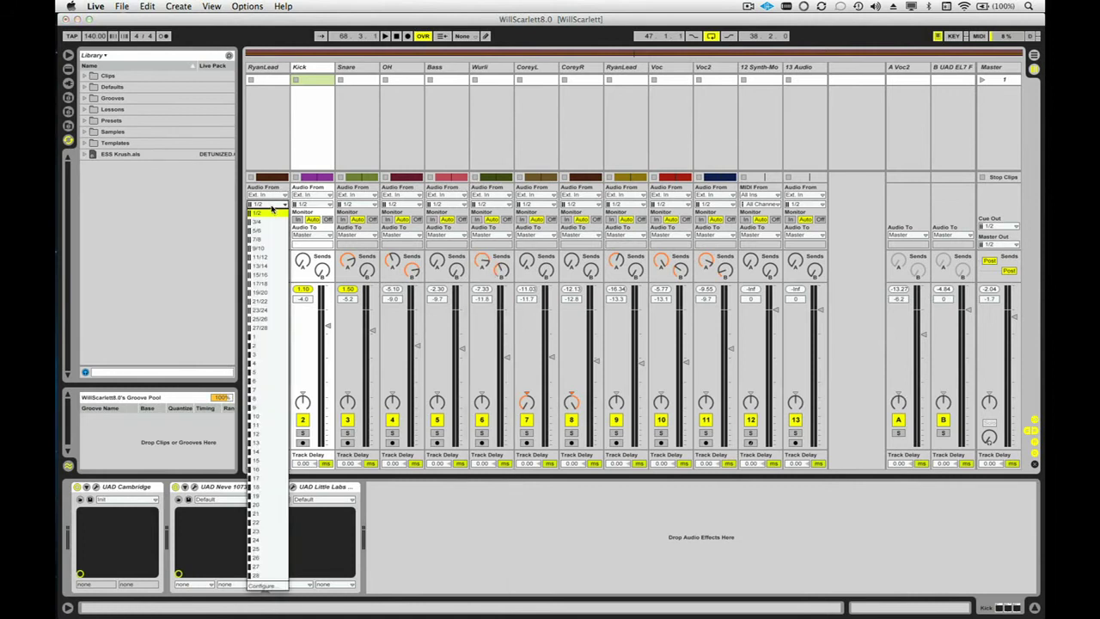
pyautogui.click(281, 337)
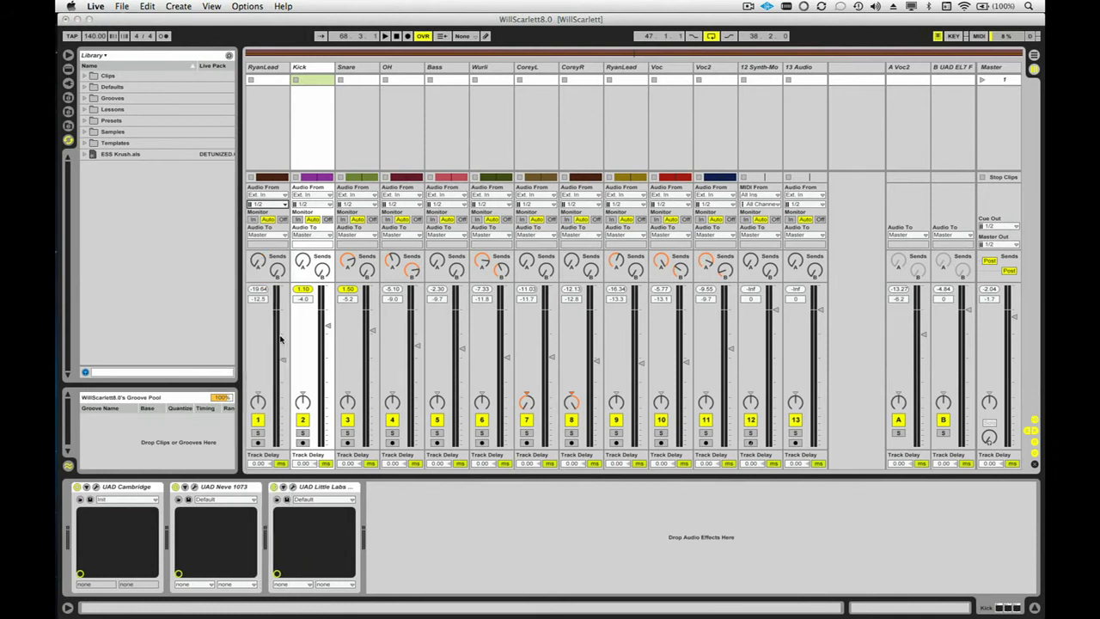
pyautogui.press('super+Tab')
# Select Universal Audio Apollo and widen the channel column to show names like MIC/LINE/HI-Z 1.
pyautogui.click(716, 193)
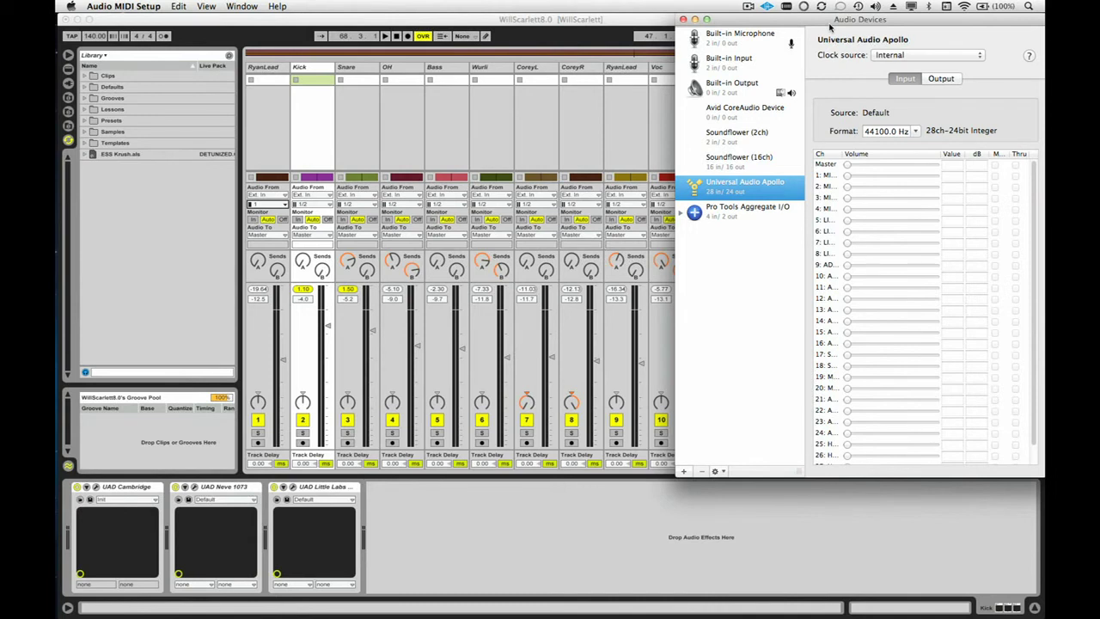
pyautogui.moveTo(825, 24); pyautogui.dragTo(542, 25)
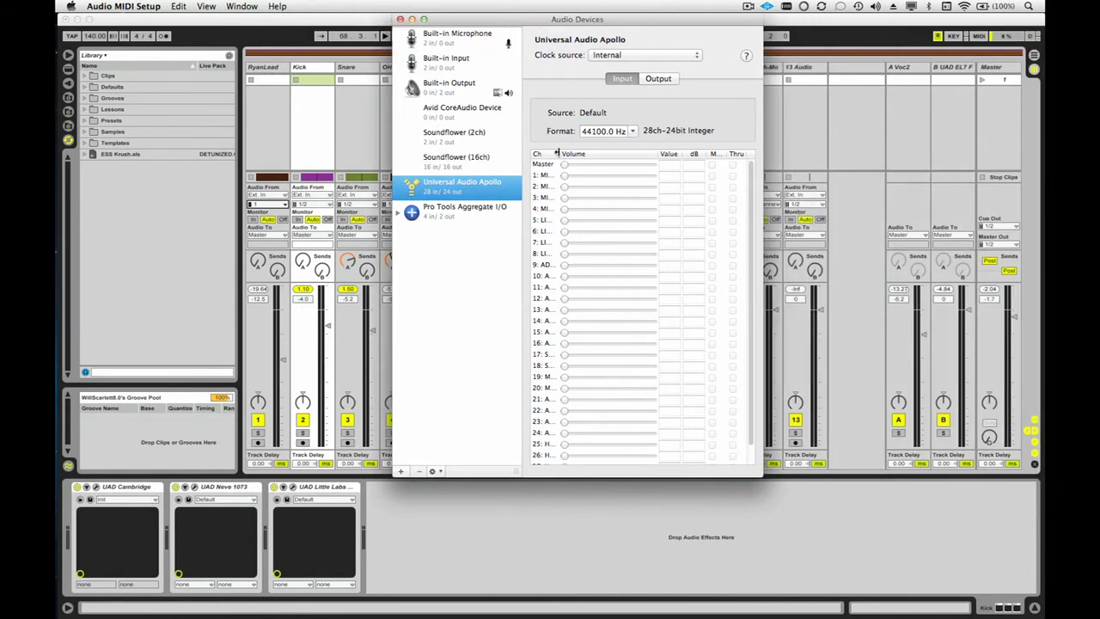
pyautogui.moveTo(557, 153); pyautogui.dragTo(599, 153)
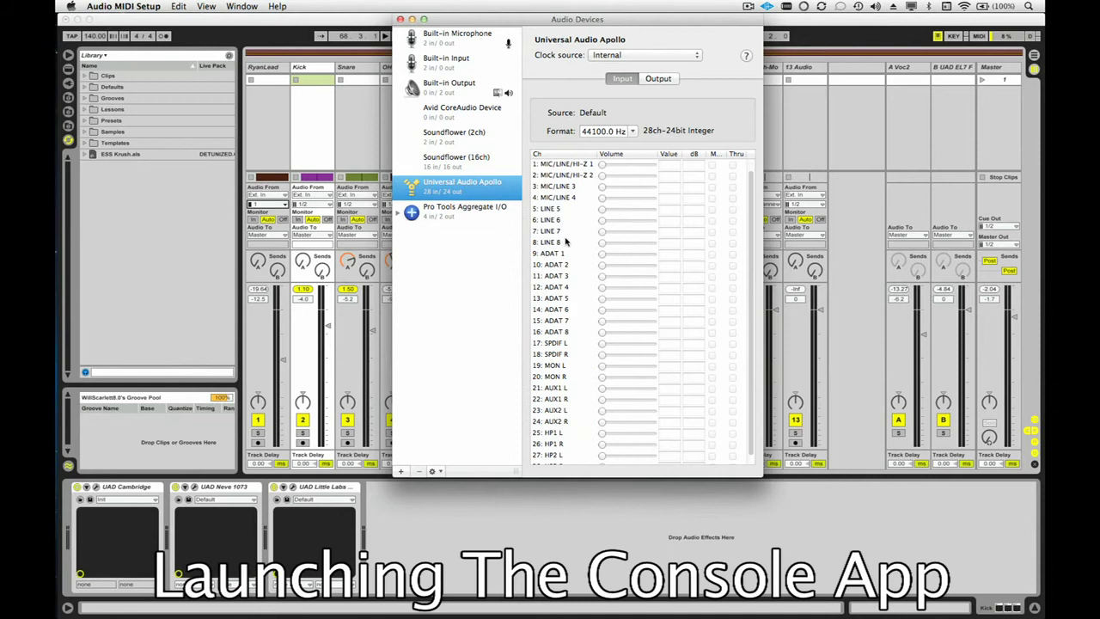
pyautogui.scroll(-1, 566, 242)
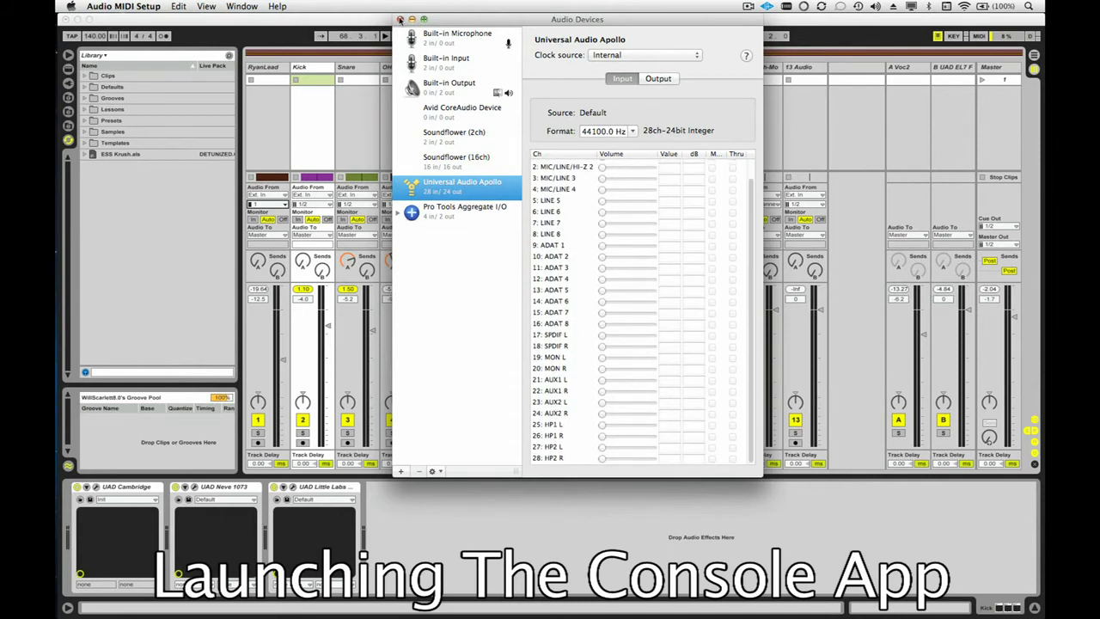
# Close Audio Devices, launch UAD Console from the menu bar, then return to Live.
pyautogui.click(400, 18)
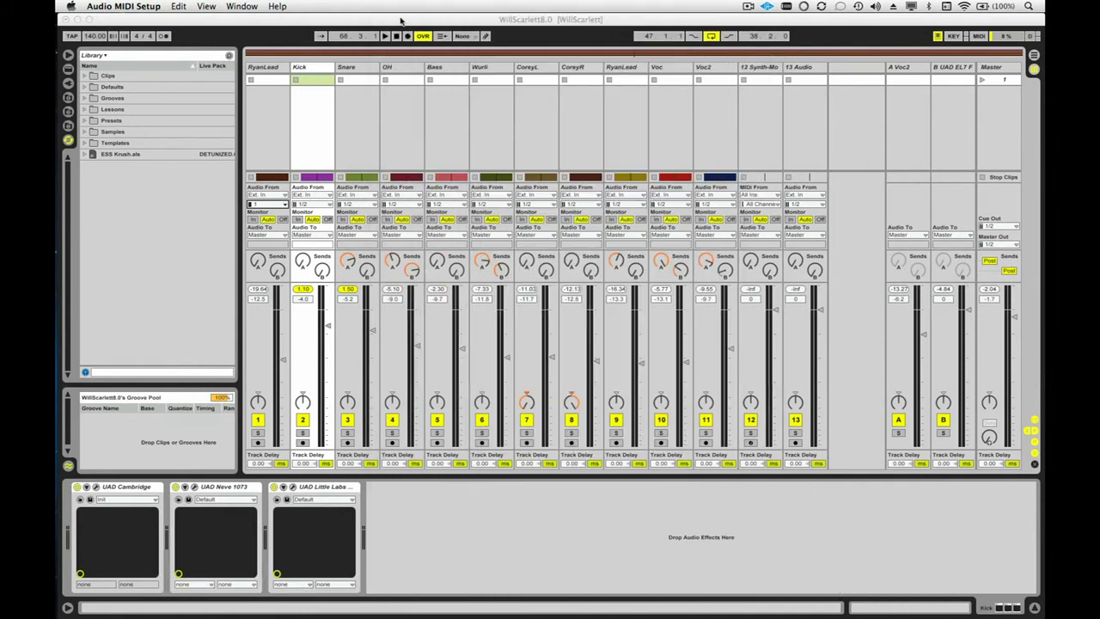
pyautogui.click(767, 7)
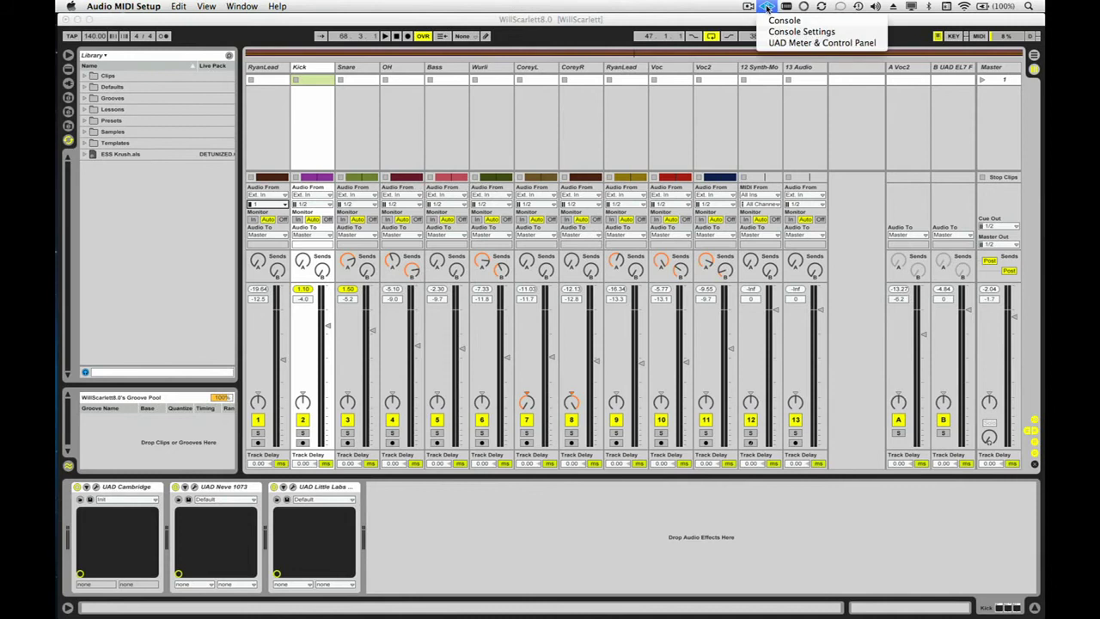
pyautogui.click(776, 22)
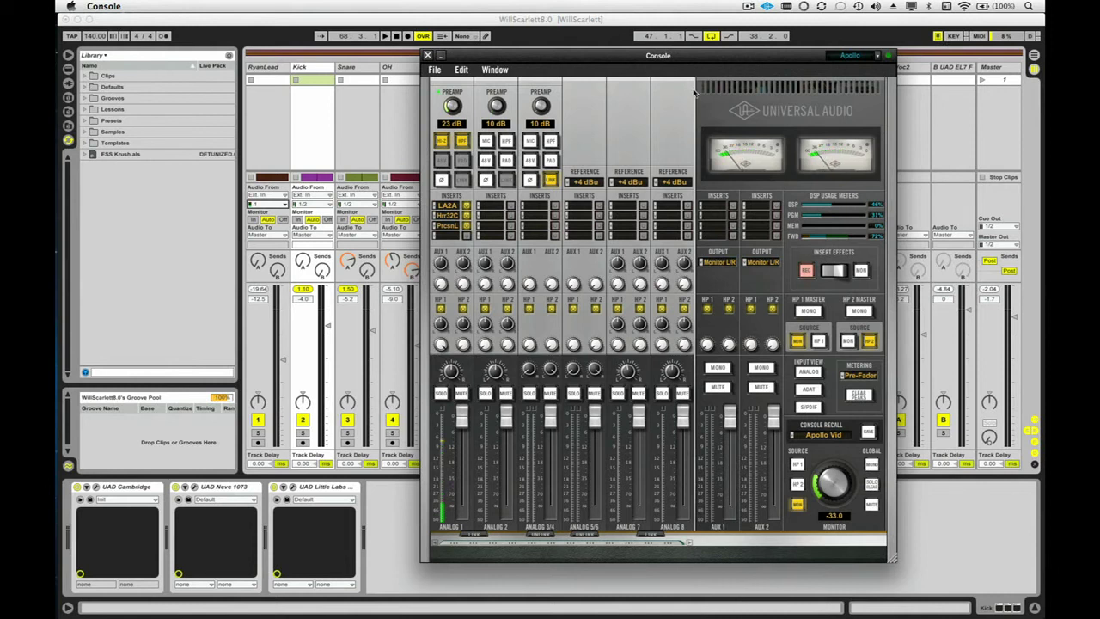
pyautogui.click(261, 349)
# Record-arm the RyanLead track, then switch over to UAD Console.
pyautogui.click(261, 442)
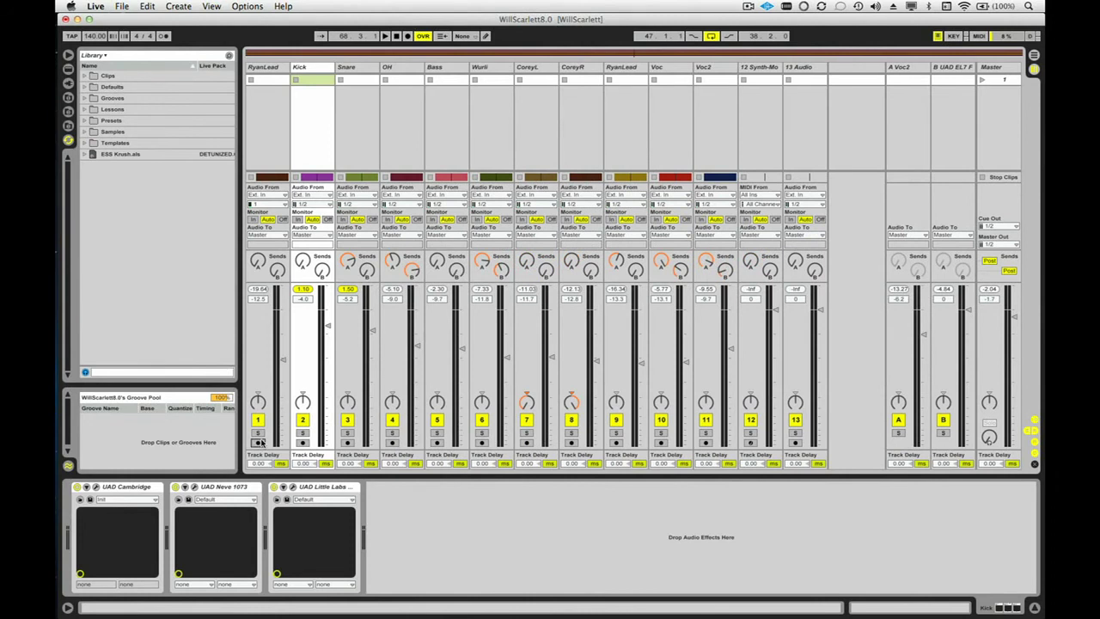
pyautogui.click(258, 443)
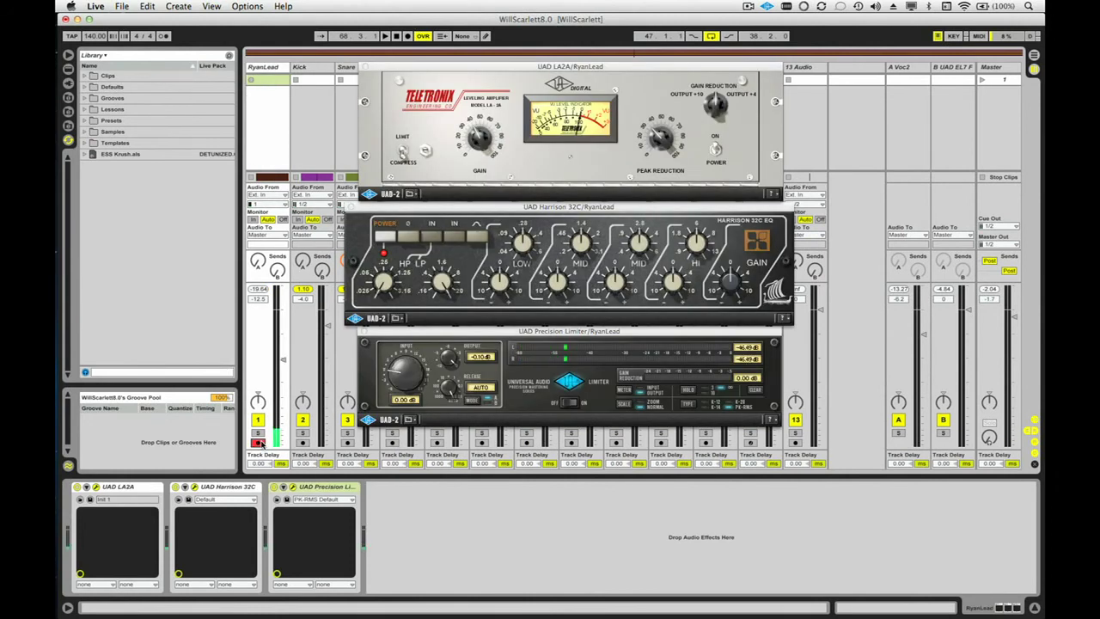
pyautogui.press('super+Tab')
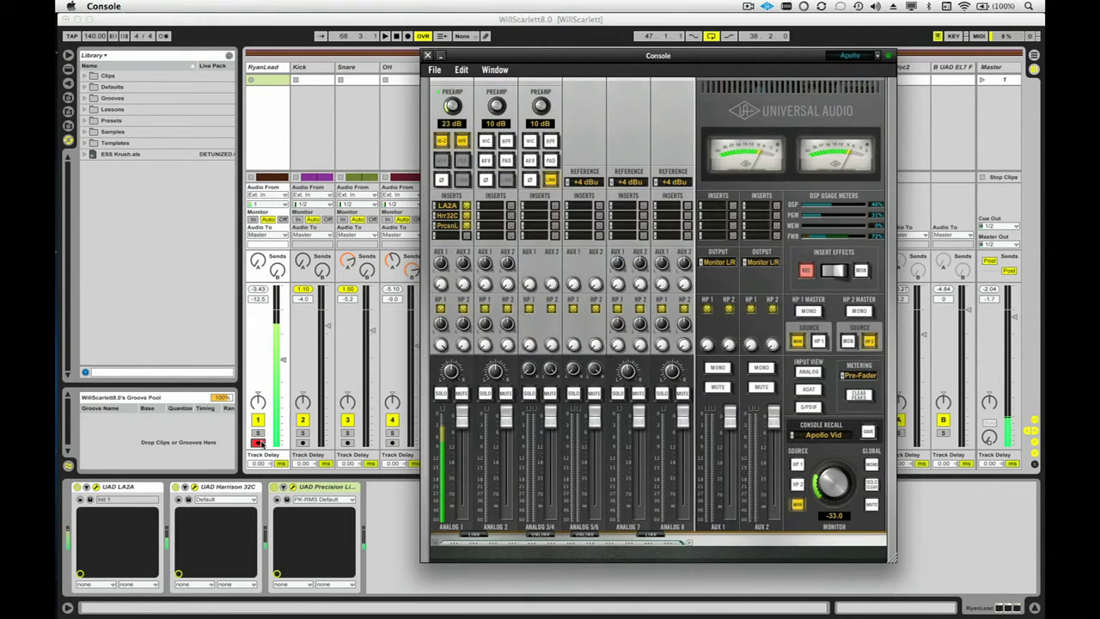
# Set the RyanLead track's monitoring to Off and check Console.
pyautogui.click(259, 349)
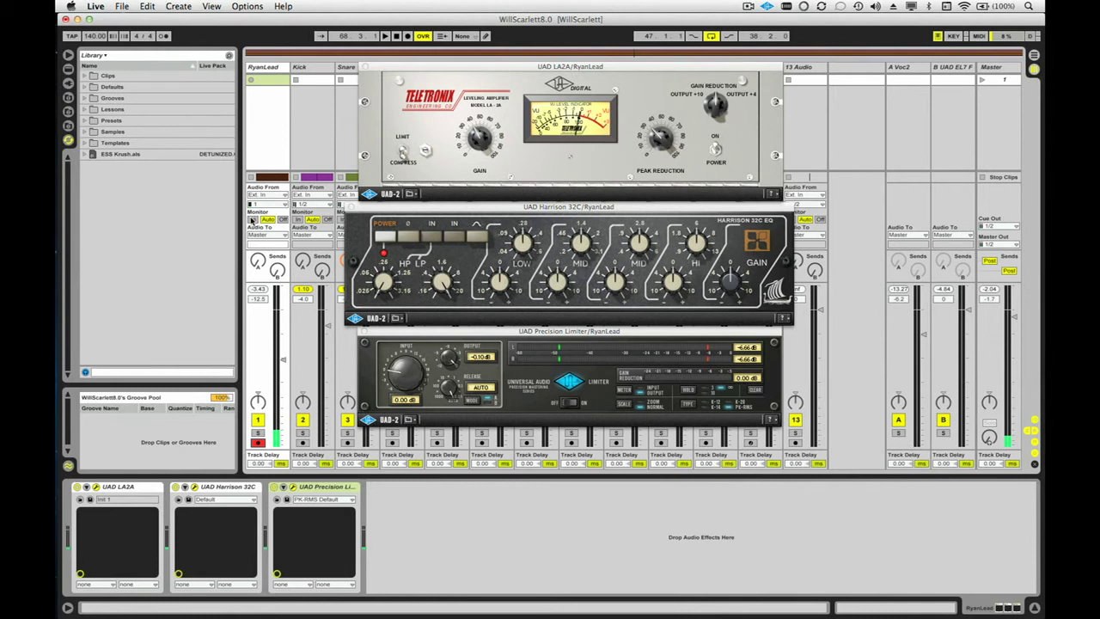
pyautogui.click(282, 220)
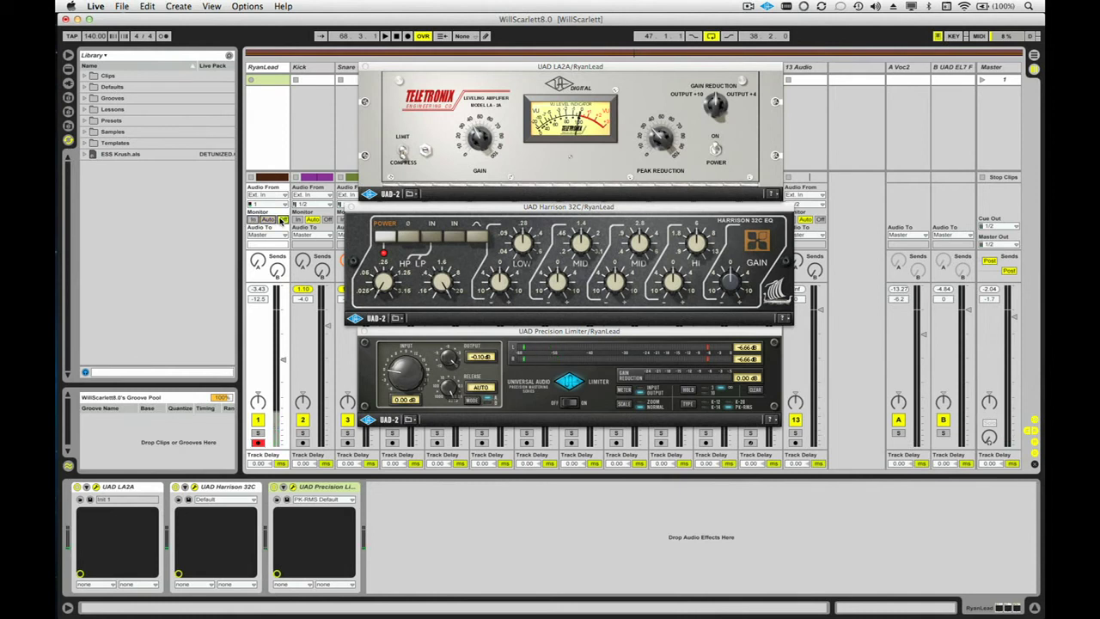
pyautogui.press('super+Tab')
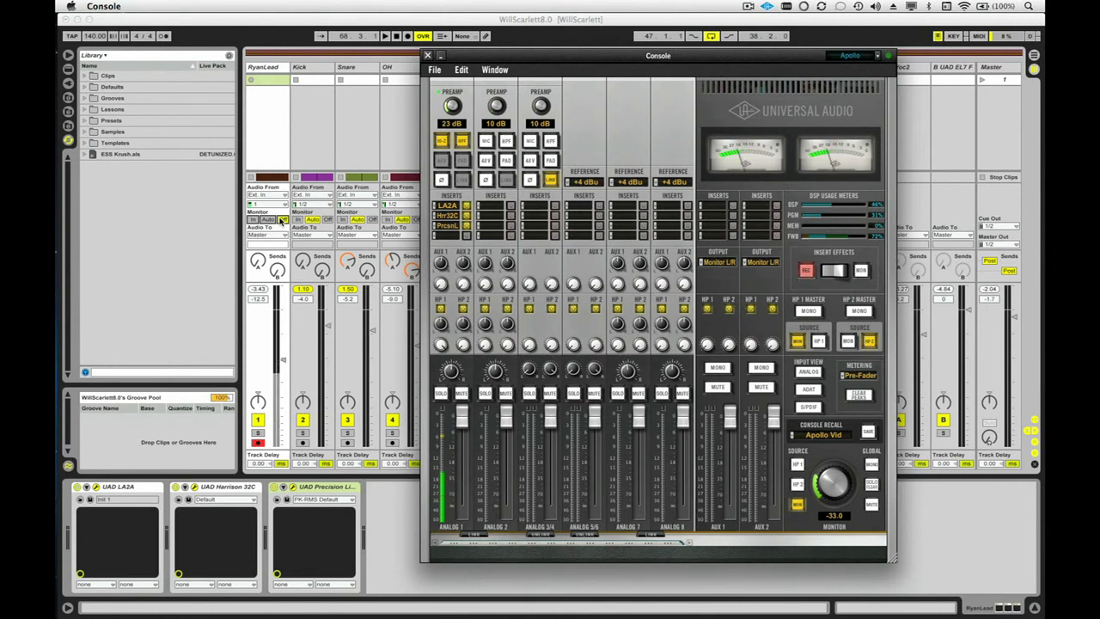
# Back in Live, look through the Kick, Snare and OH tracks, then set Kick's monitoring to Off.
pyautogui.click(304, 325)
pyautogui.click(307, 72)
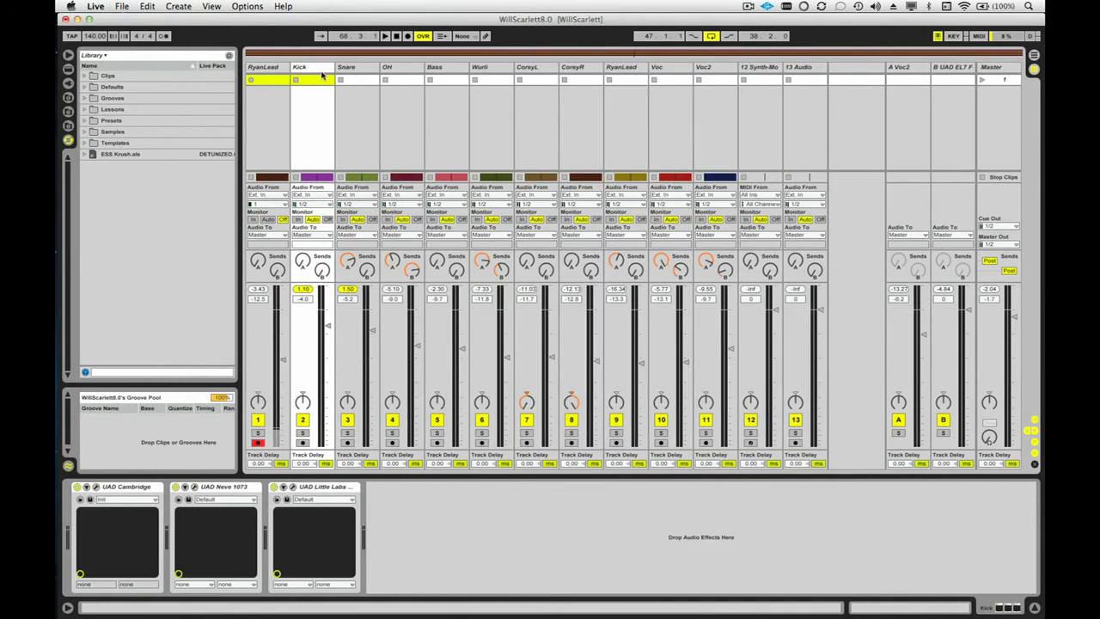
pyautogui.click(351, 72)
pyautogui.click(397, 70)
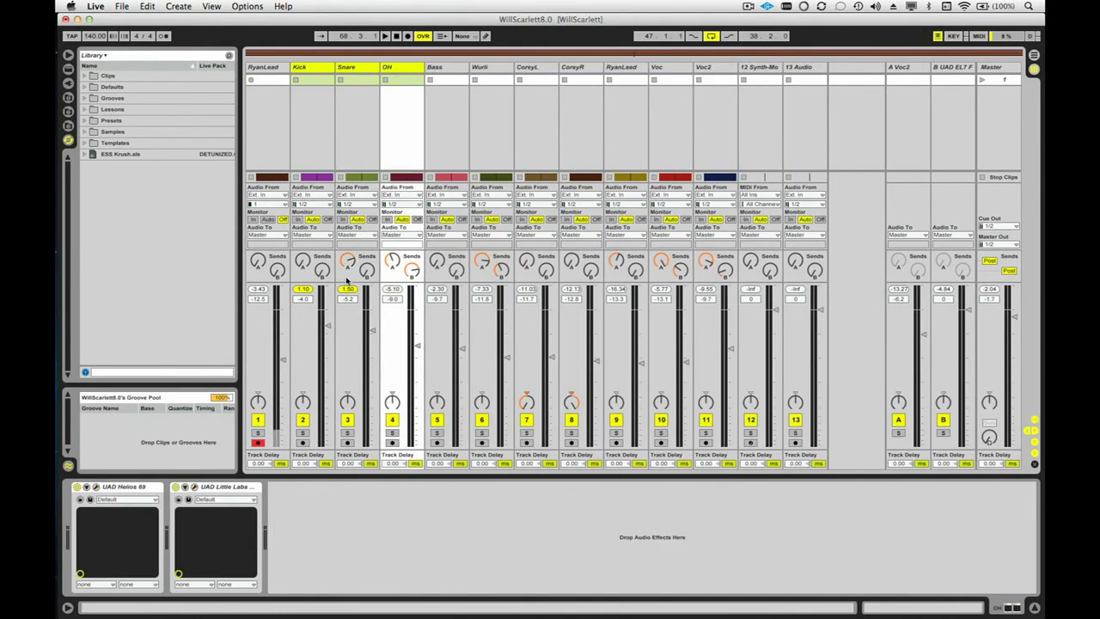
pyautogui.click(328, 221)
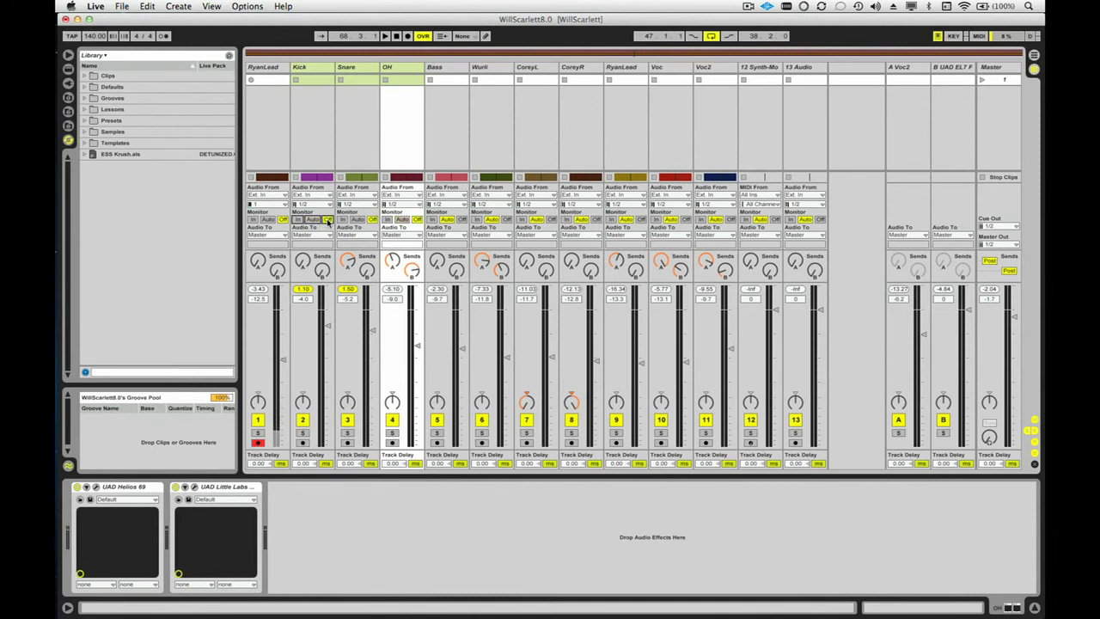
# Turn on sync in the Master track's Console Recall plugin, then close the plugin window.
pyautogui.click(269, 72)
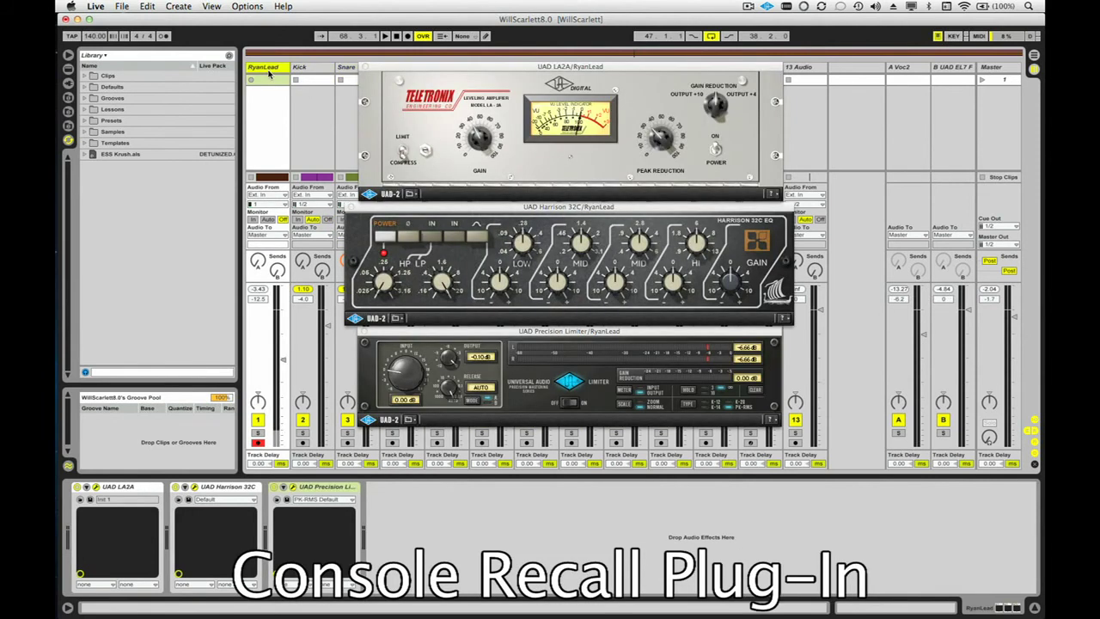
pyautogui.click(1001, 70)
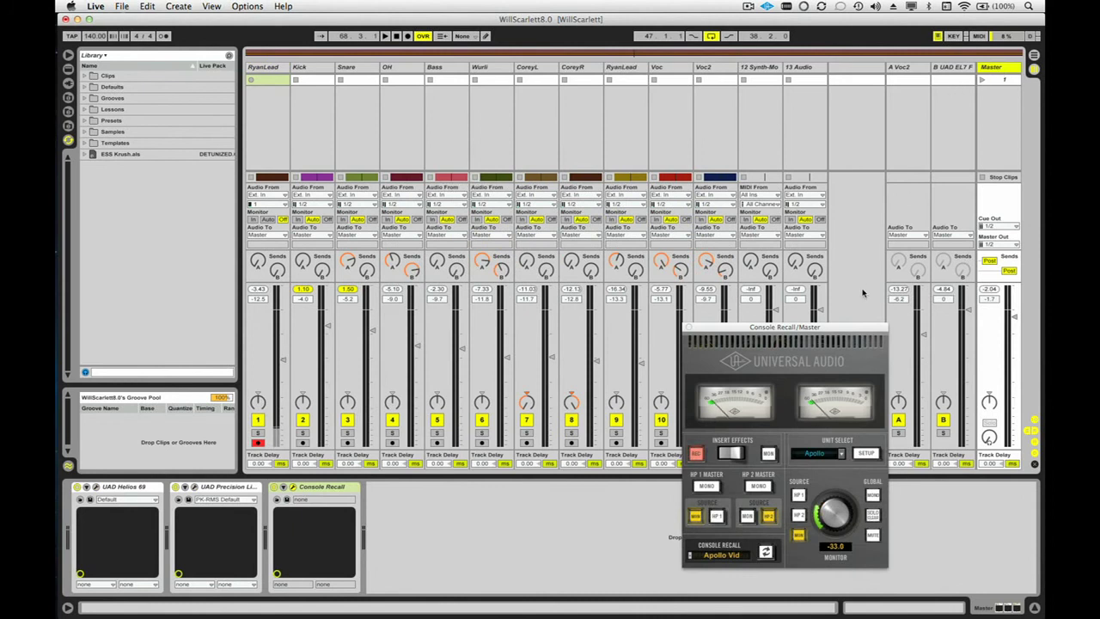
pyautogui.moveTo(825, 324); pyautogui.dragTo(533, 296)
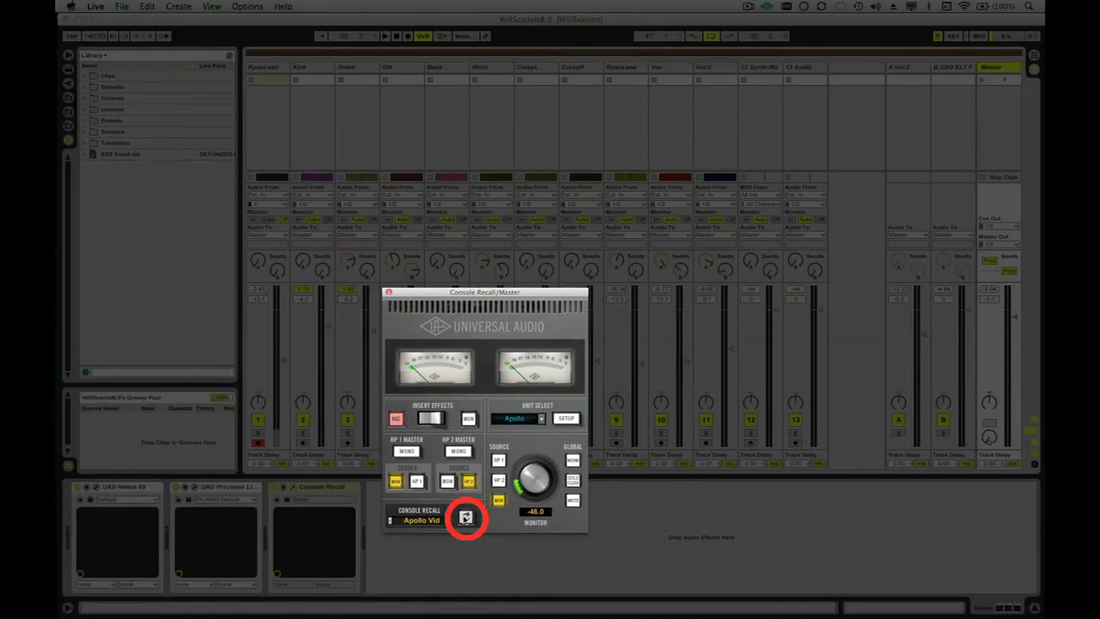
pyautogui.click(466, 517)
pyautogui.click(465, 518)
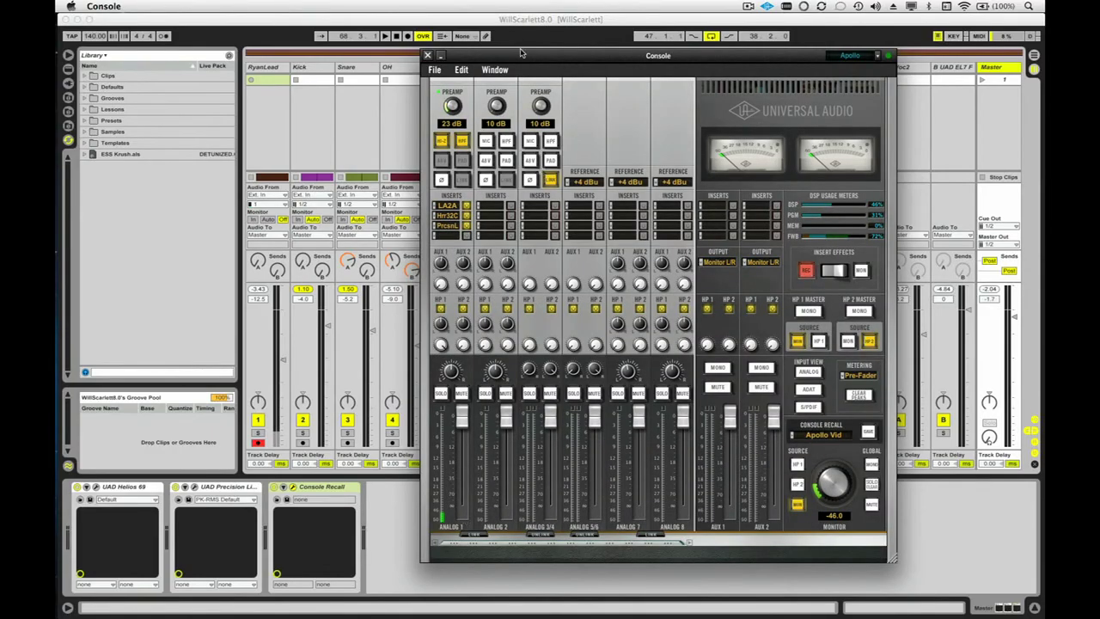
pyautogui.moveTo(521, 55); pyautogui.dragTo(636, 63)
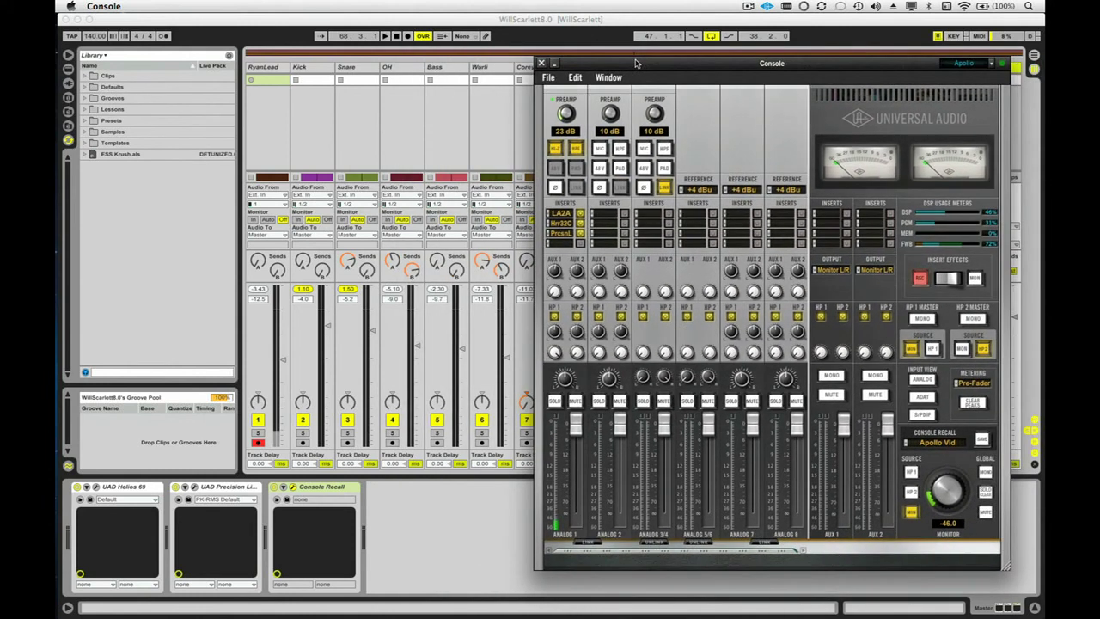
pyautogui.click(539, 103)
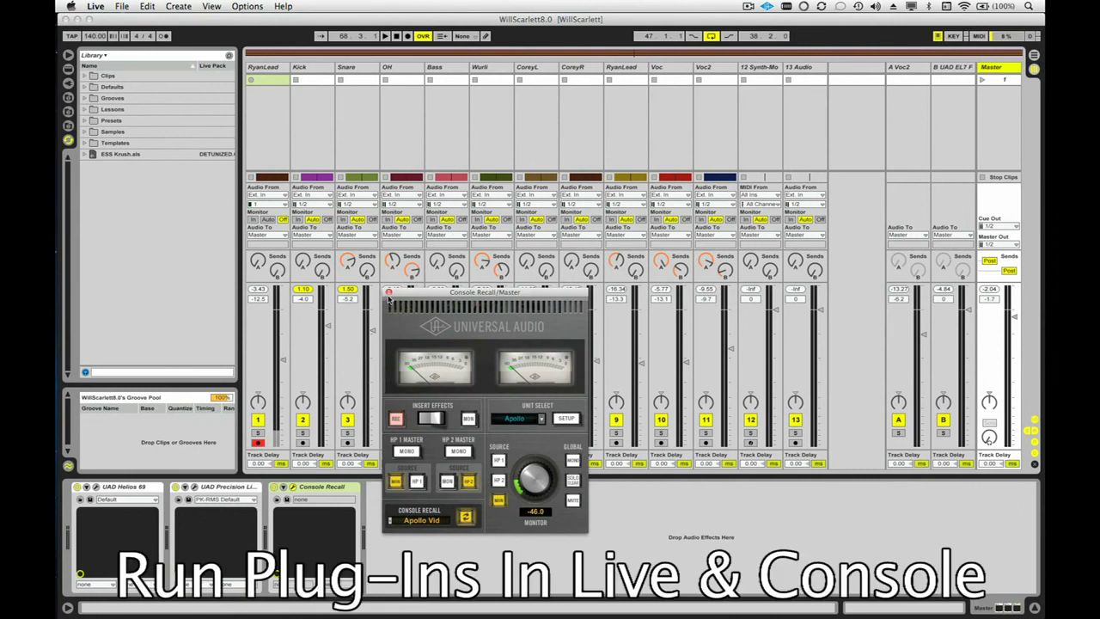
pyautogui.click(389, 294)
# Open Console's ANALOG 1 channel strip inserts beside RyanLead's LA2A plugin window.
pyautogui.click(263, 70)
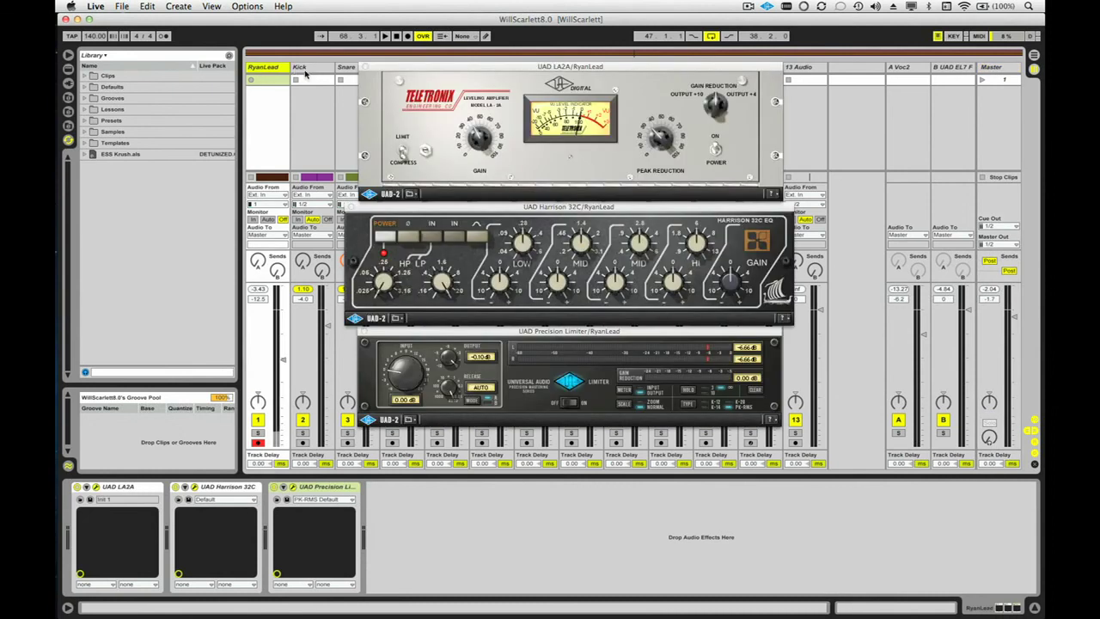
pyautogui.click(389, 73)
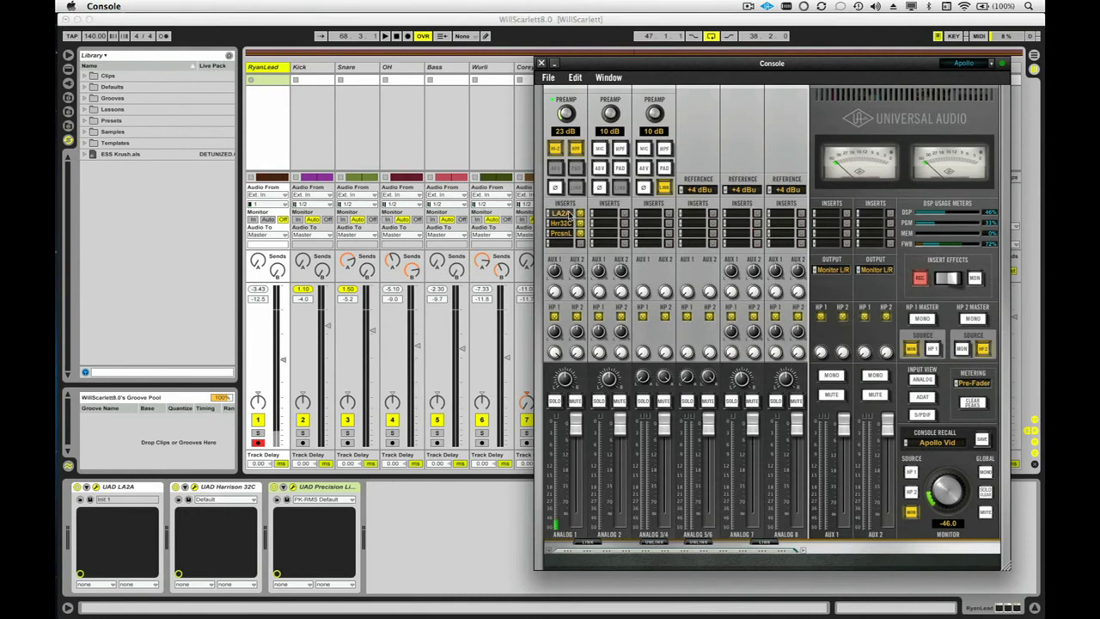
pyautogui.click(569, 217)
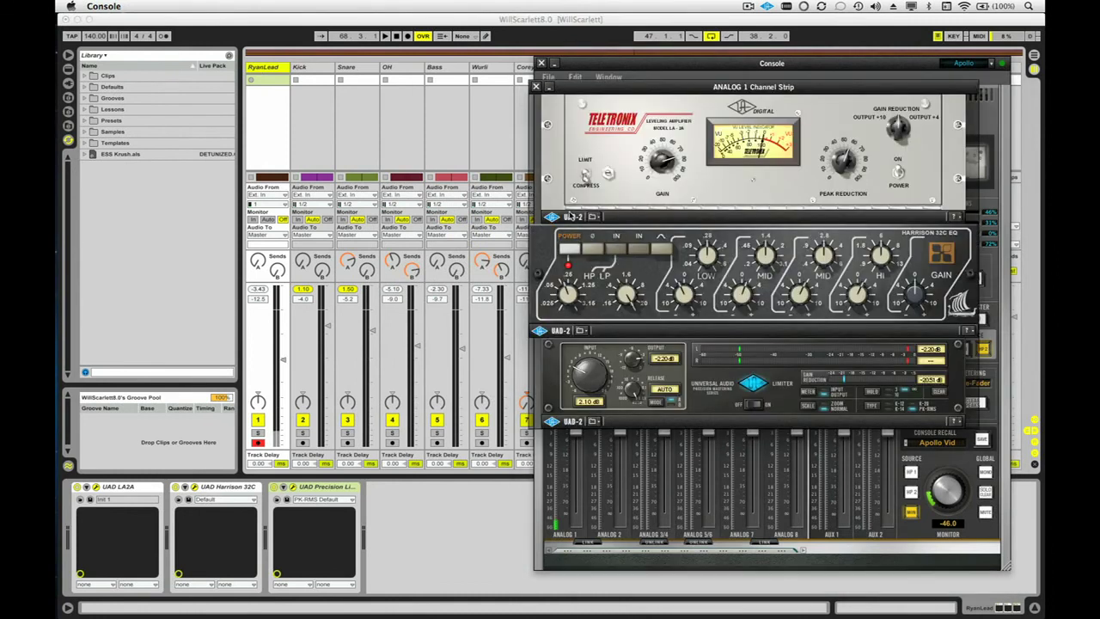
pyautogui.moveTo(614, 88); pyautogui.dragTo(661, 148)
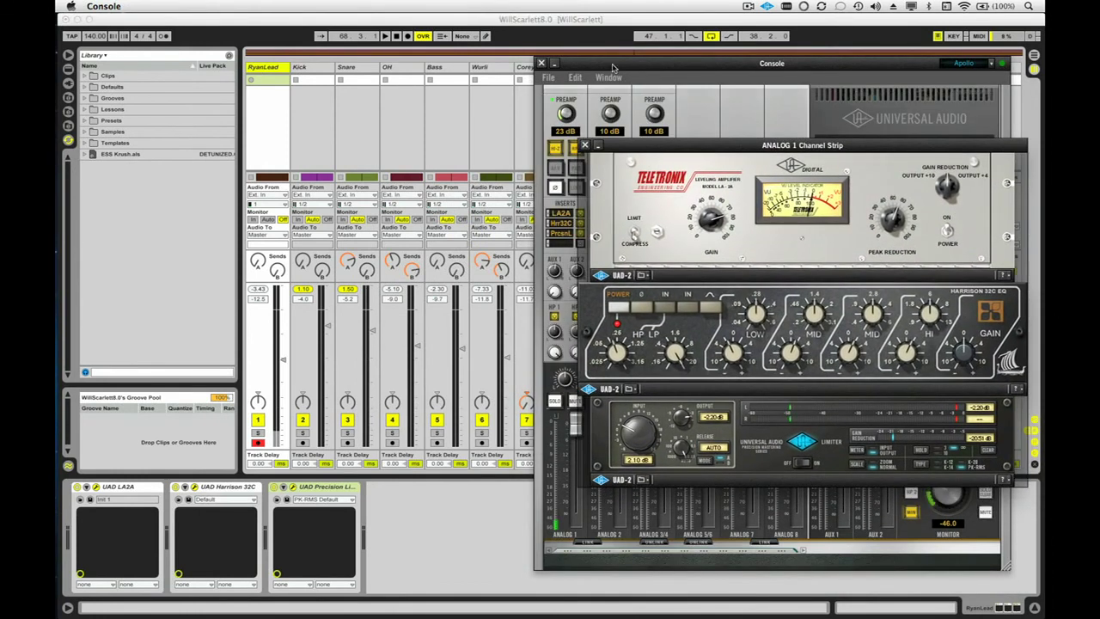
pyautogui.moveTo(613, 67); pyautogui.dragTo(526, 65)
# Start playback in Live with Space and bring Console back to the front.
pyautogui.press('super+Tab')
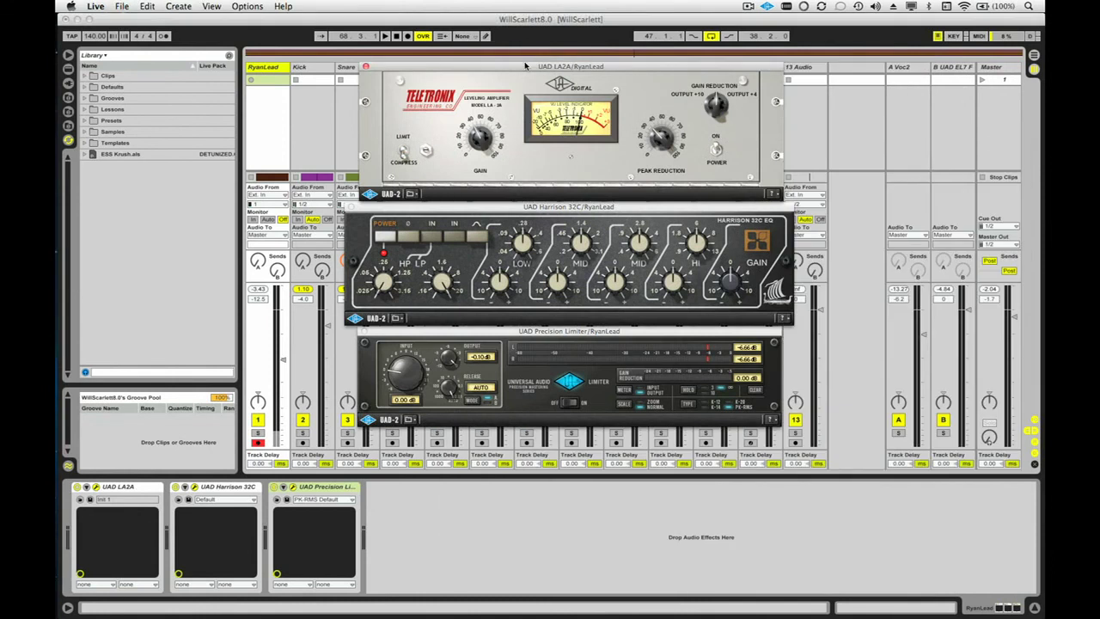
pyautogui.press('space')
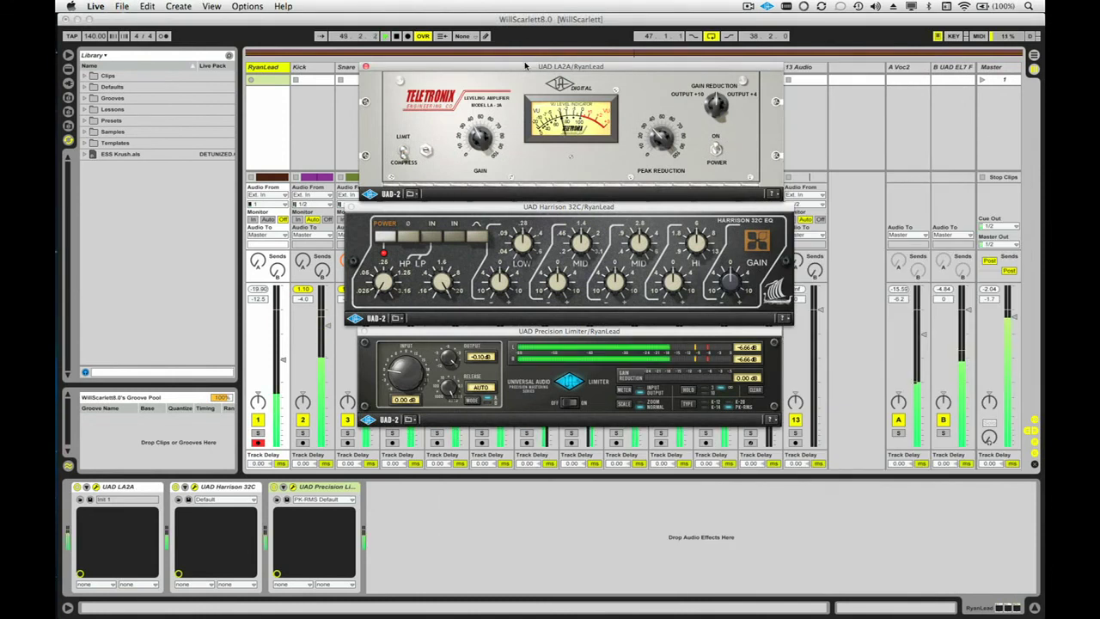
pyautogui.press('super+Tab')
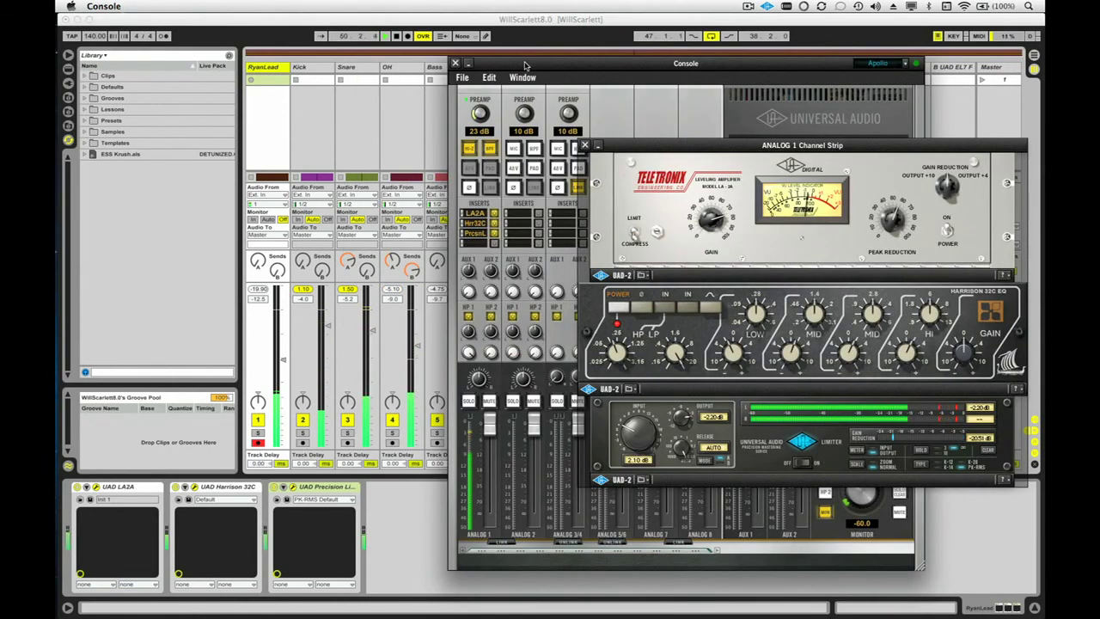